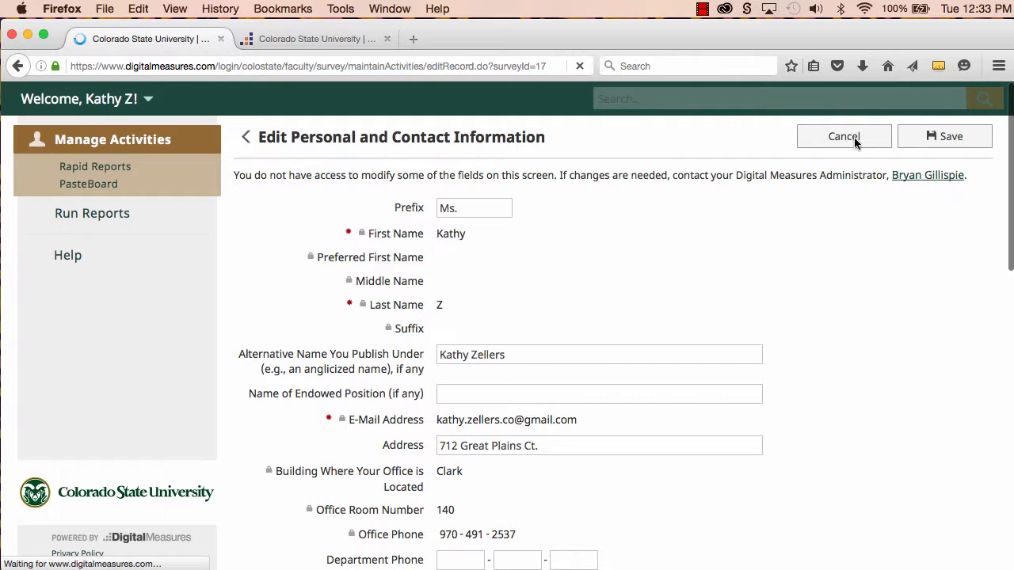
Leave the Personal and Contact Information form without saving, and review the Education entries before returning to the activities overview
left_click(847, 137)
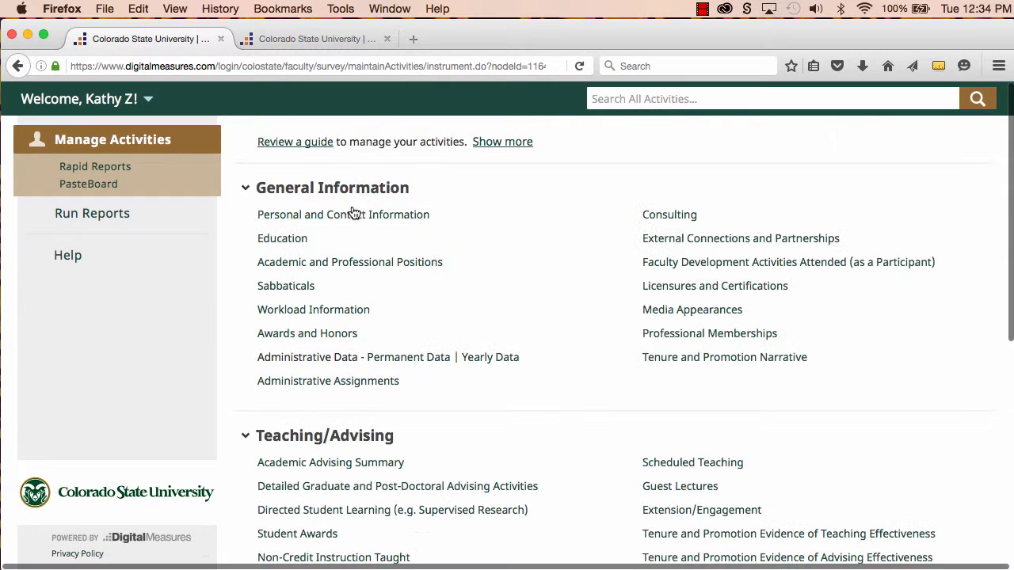
left_click(297, 239)
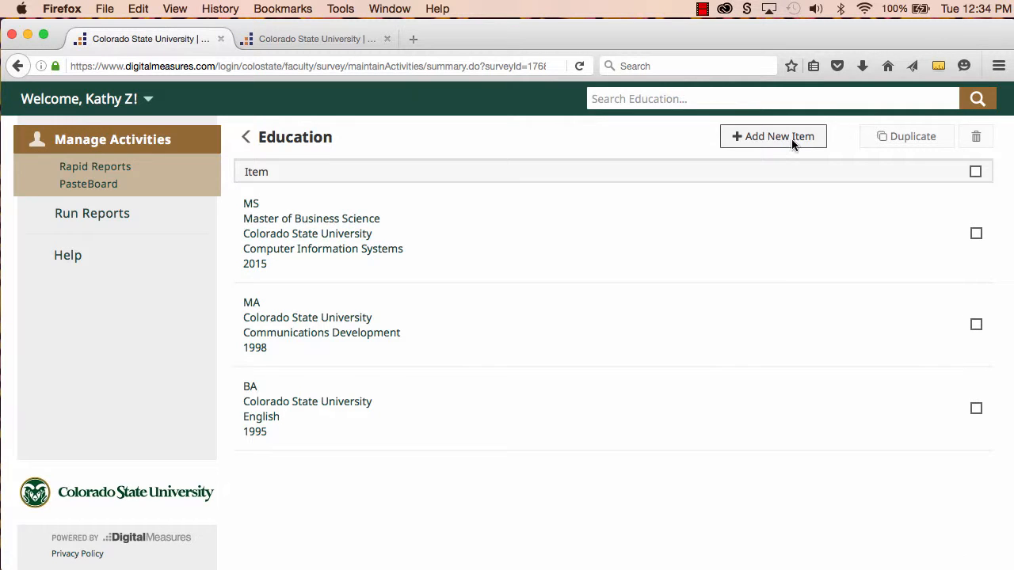
left_click(246, 136)
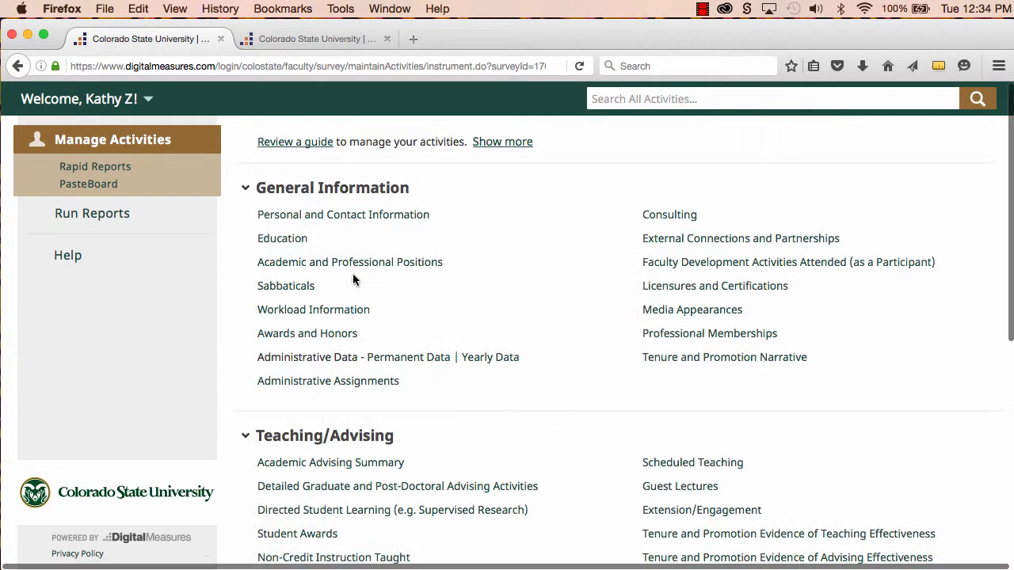
Review the Academic and Professional Positions entries and return to the Manage Activities overview
left_click(301, 264)
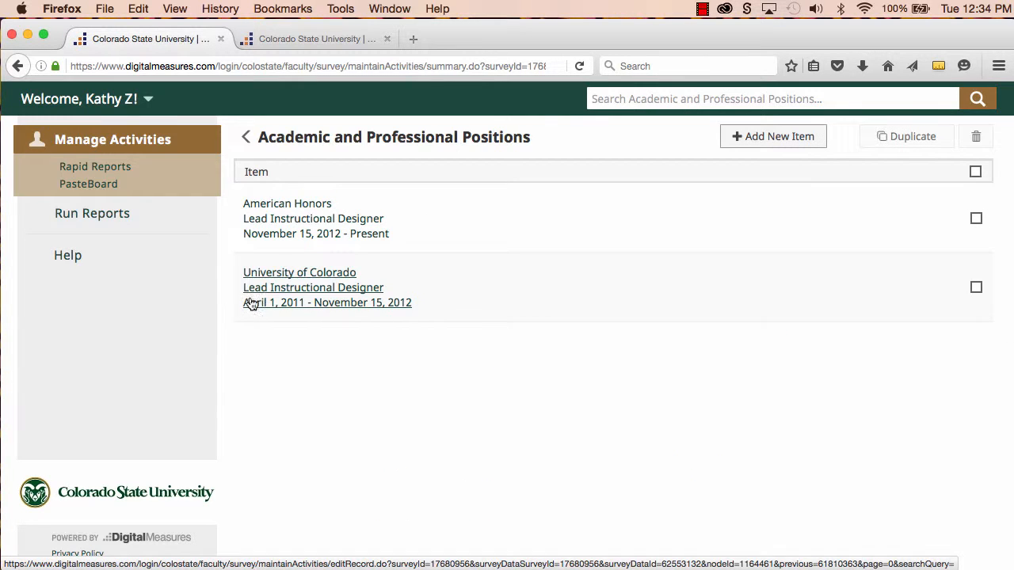
left_click(152, 145)
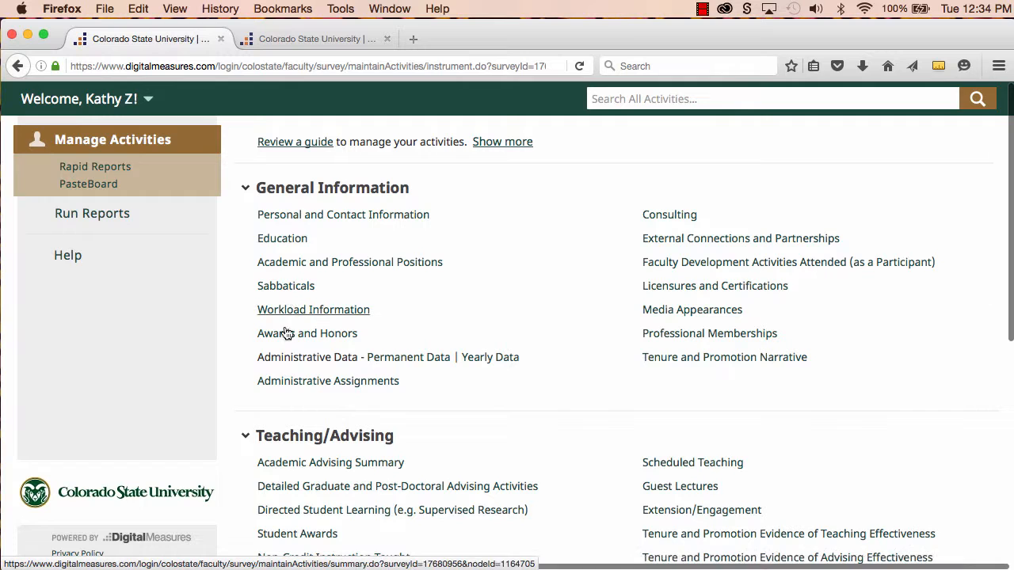
scroll(265, 364, "down", 1)
View the list of available report types in Run Reports and return to Manage Activities
left_click(121, 214)
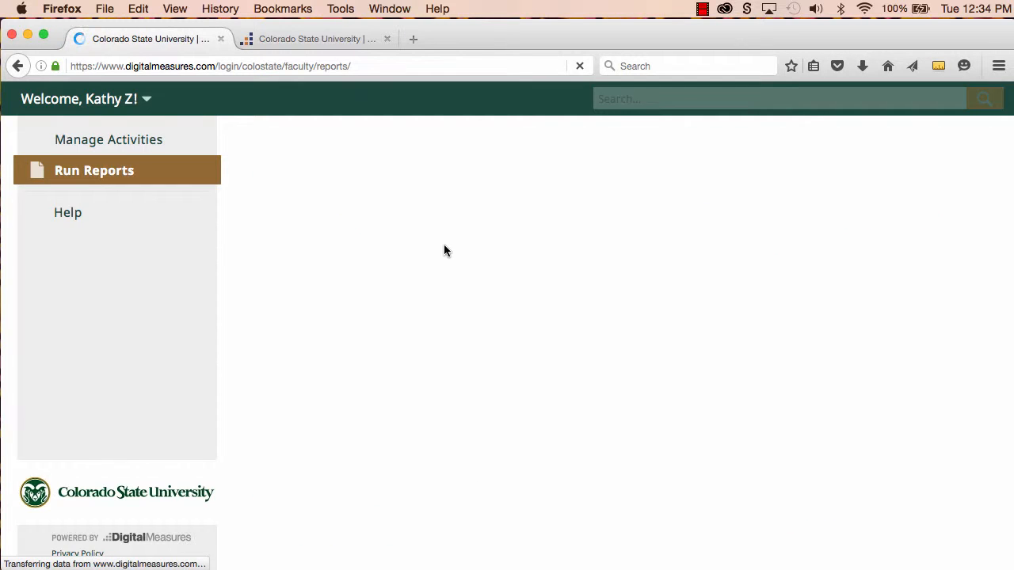
left_click(431, 204)
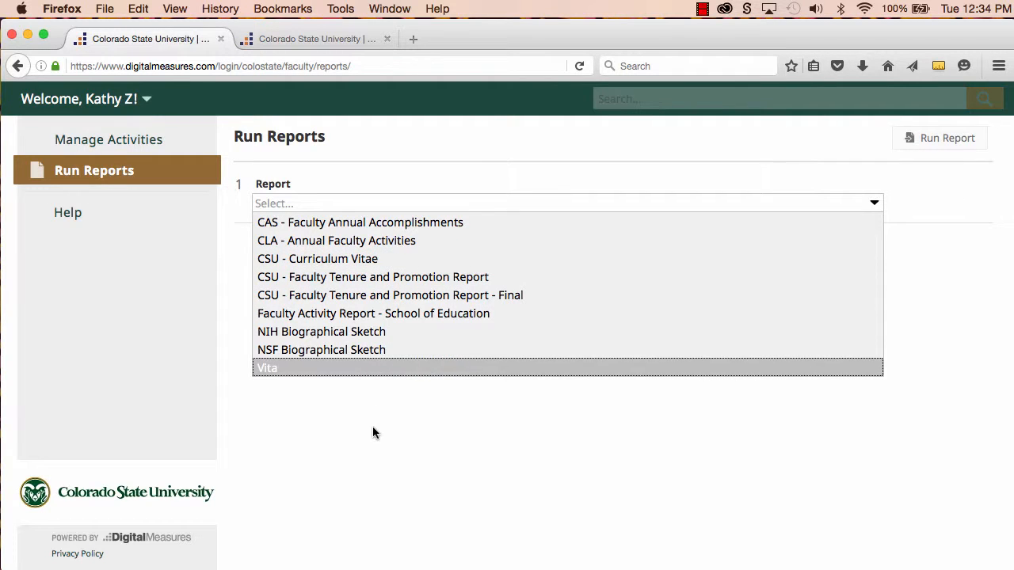
left_click(111, 141)
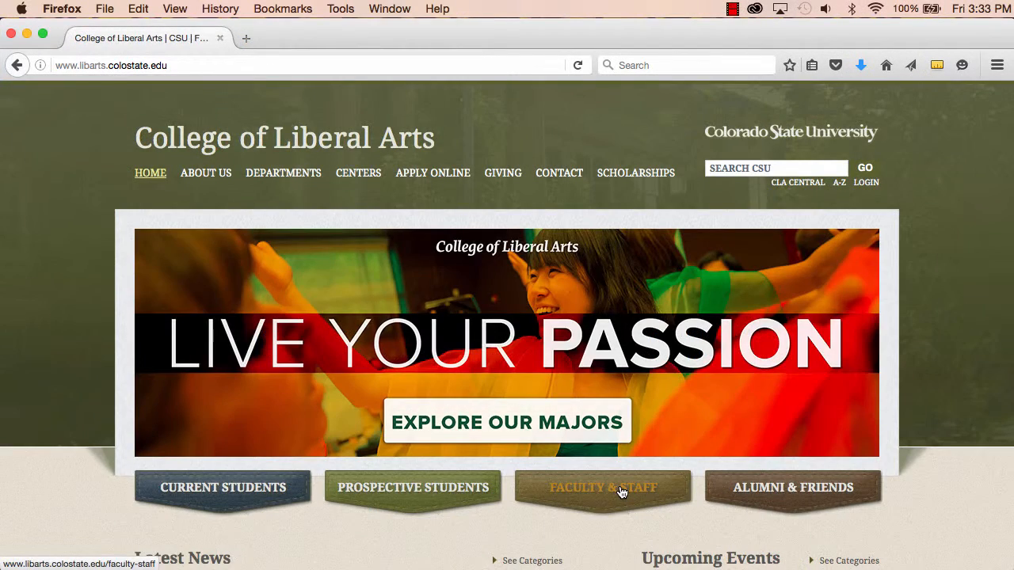
On the College of Liberal Arts website, open FSAS Help for faculty and staff and find the Manage Activity/Run Report Matrix
left_click(622, 489)
left_click(171, 433)
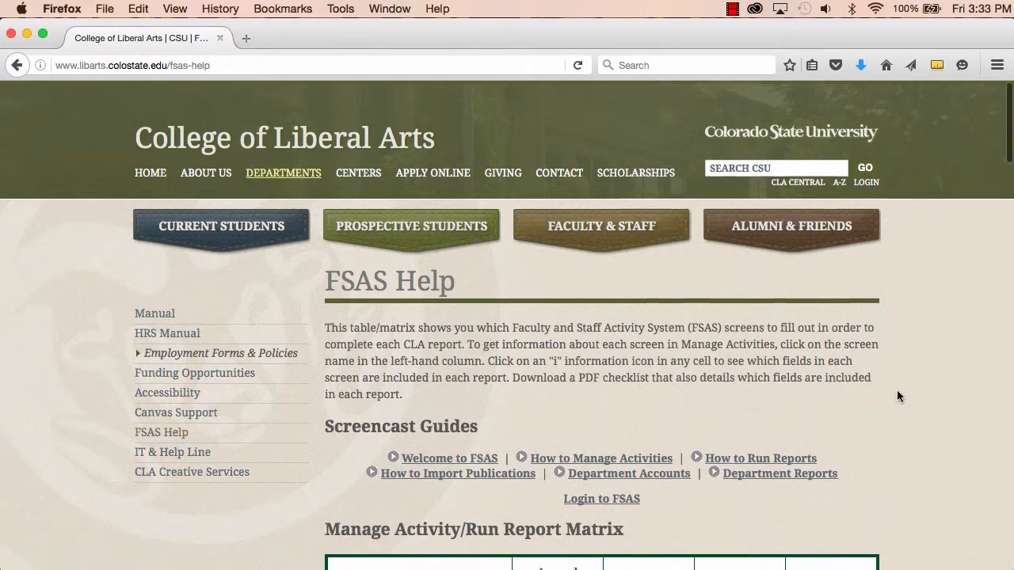
scroll(897, 392, "down", 1)
scroll(897, 389, "down", 5)
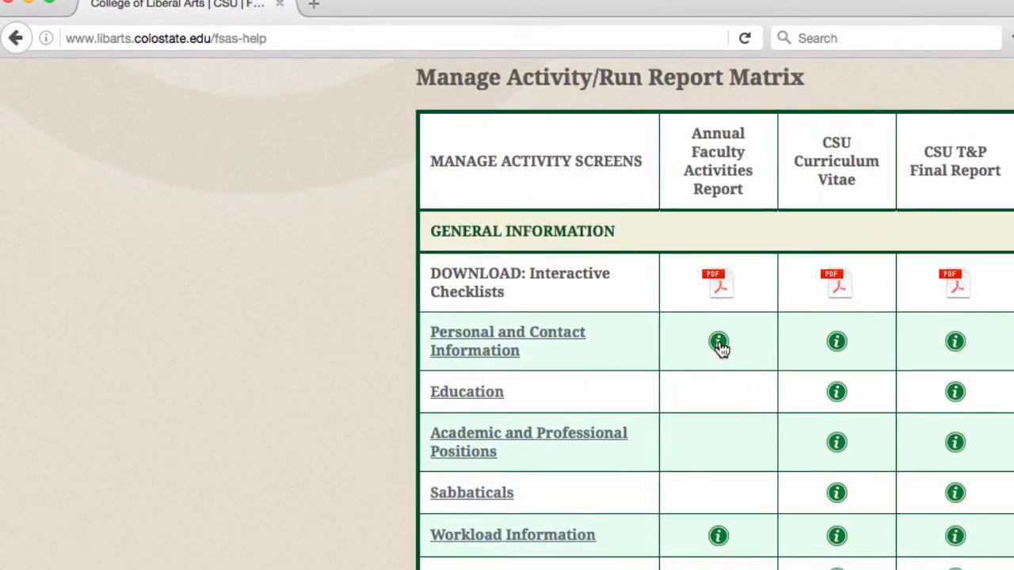
Check which Personal and Contact Information fields the Annual Faculty Activities Report needs, and look through the matrix down to Scholarship/Research
left_click(596, 310)
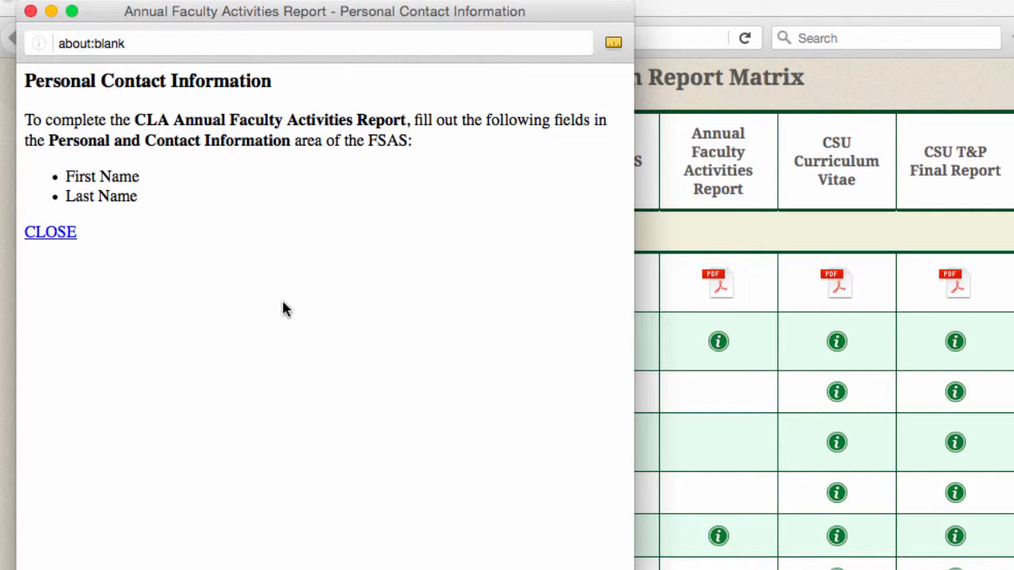
left_click(60, 235)
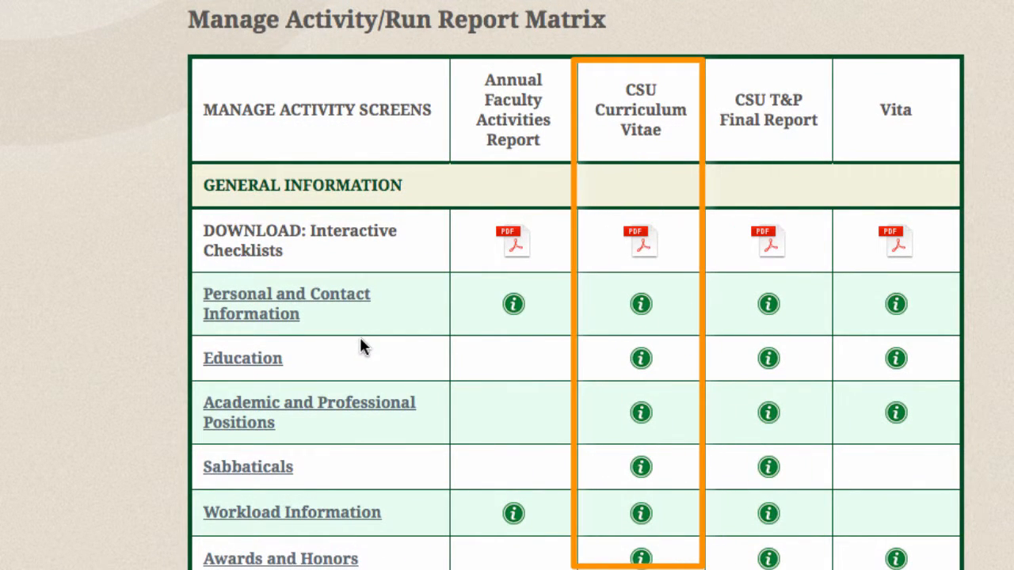
scroll(990, 446, "down", 5)
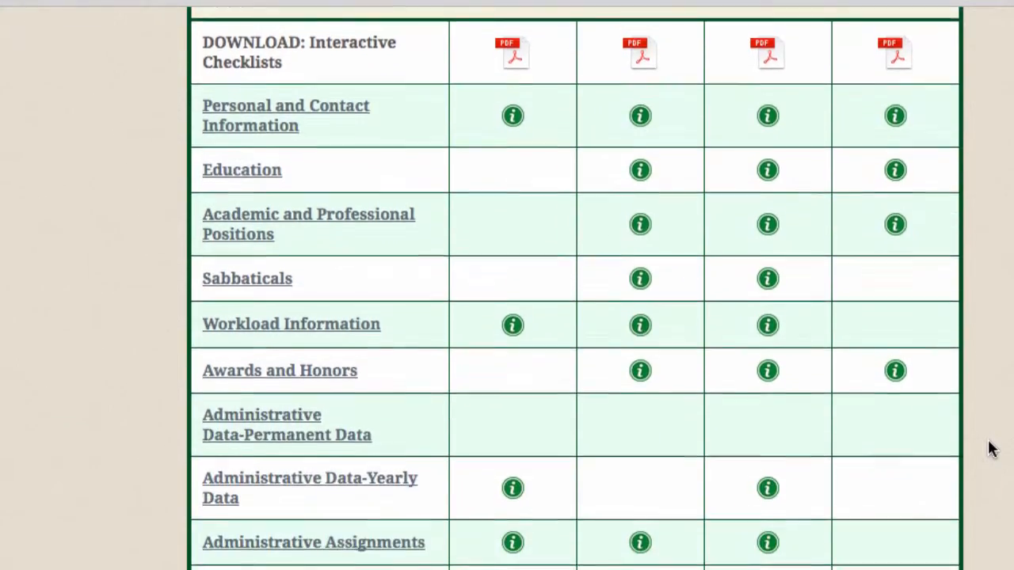
scroll(990, 448, "down", 6)
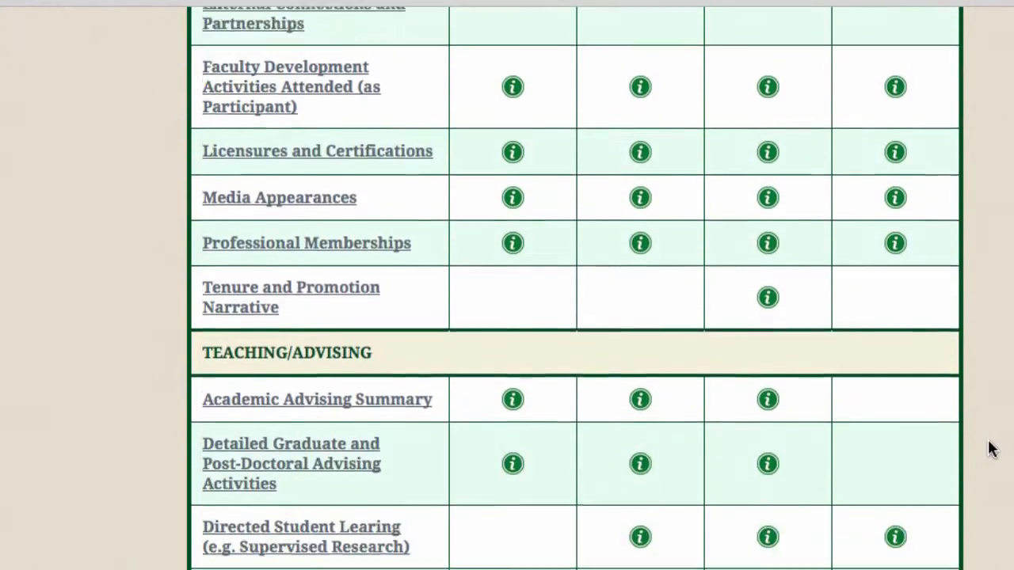
scroll(989, 448, "down", 12)
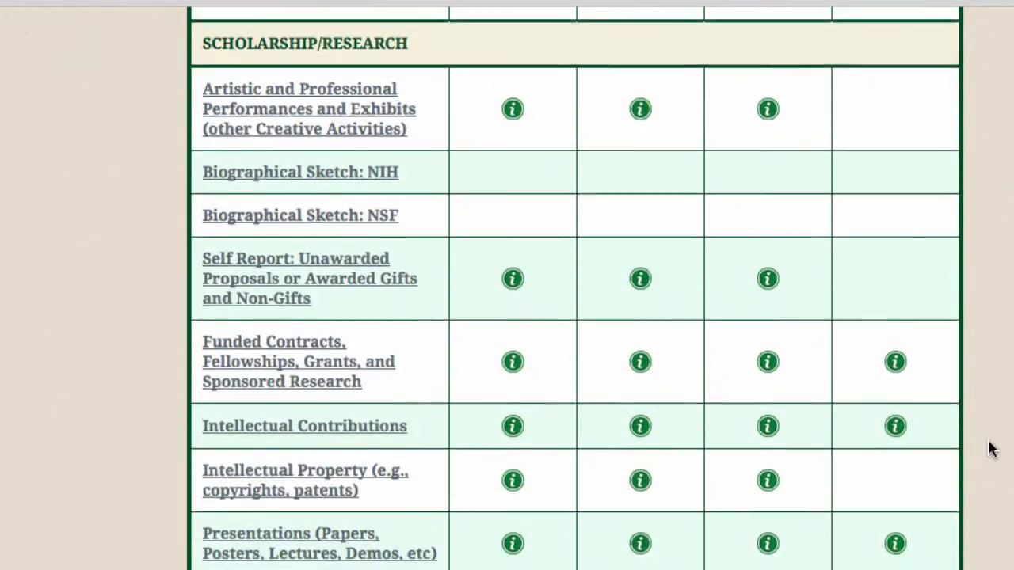
scroll(989, 448, "down", 4)
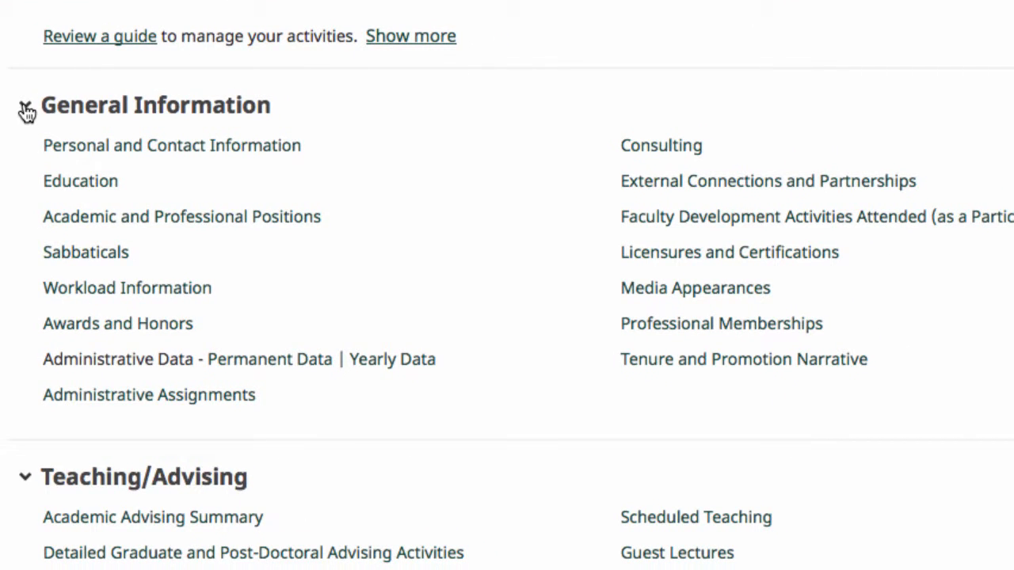
In the FSAS activities overview, collapse the General Information, Teaching/Advising and Scholarship/Research sections
left_click(26, 109)
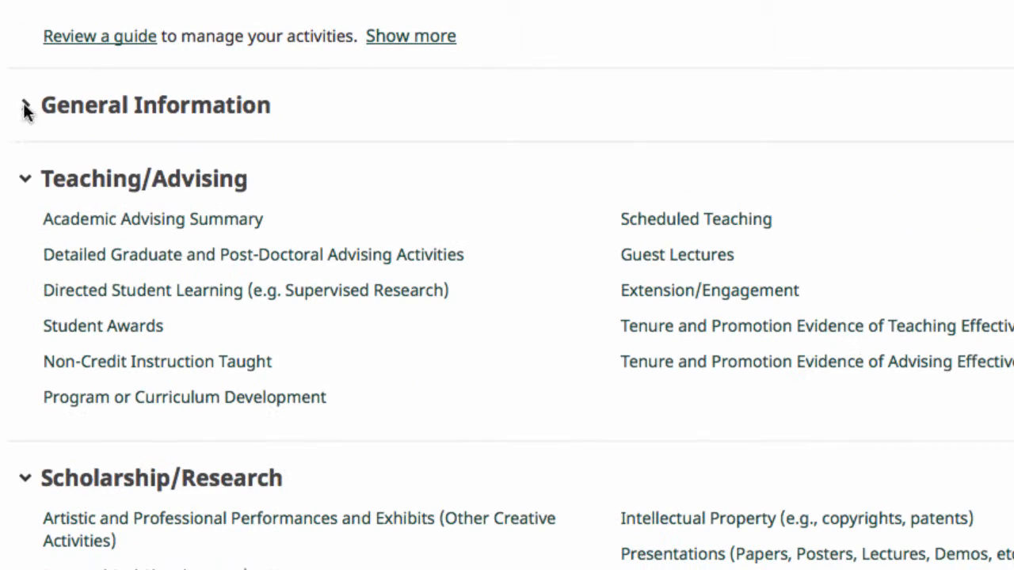
left_click(28, 185)
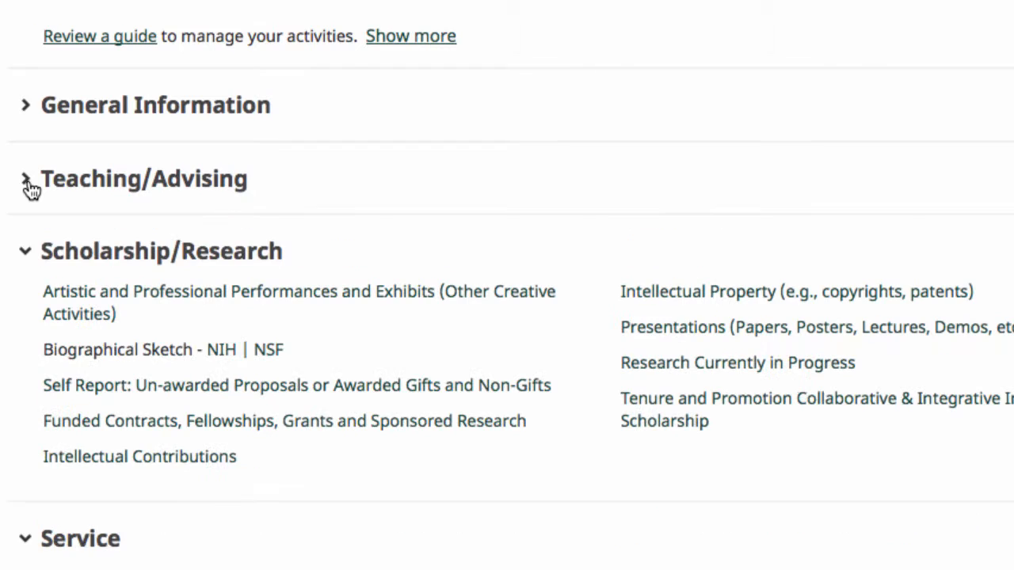
left_click(27, 253)
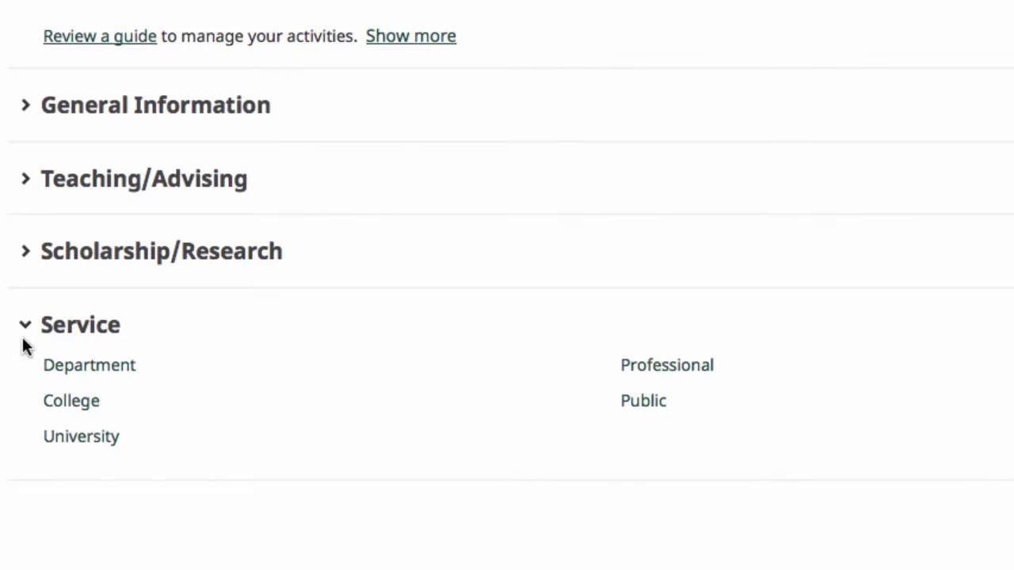
Expand the Scholarship/Research, Teaching/Advising and General Information sections again
left_click(26, 253)
left_click(26, 181)
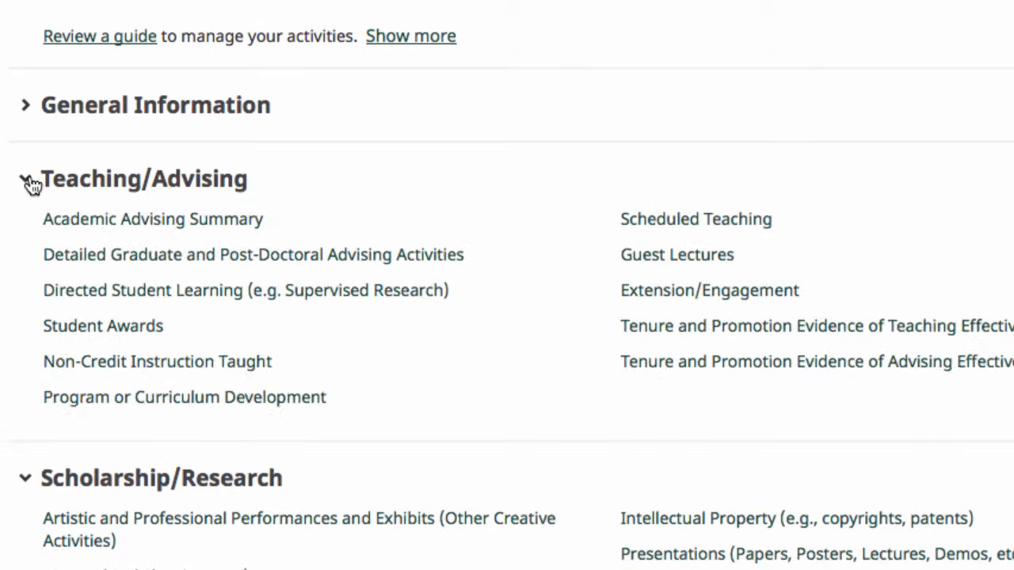
left_click(26, 107)
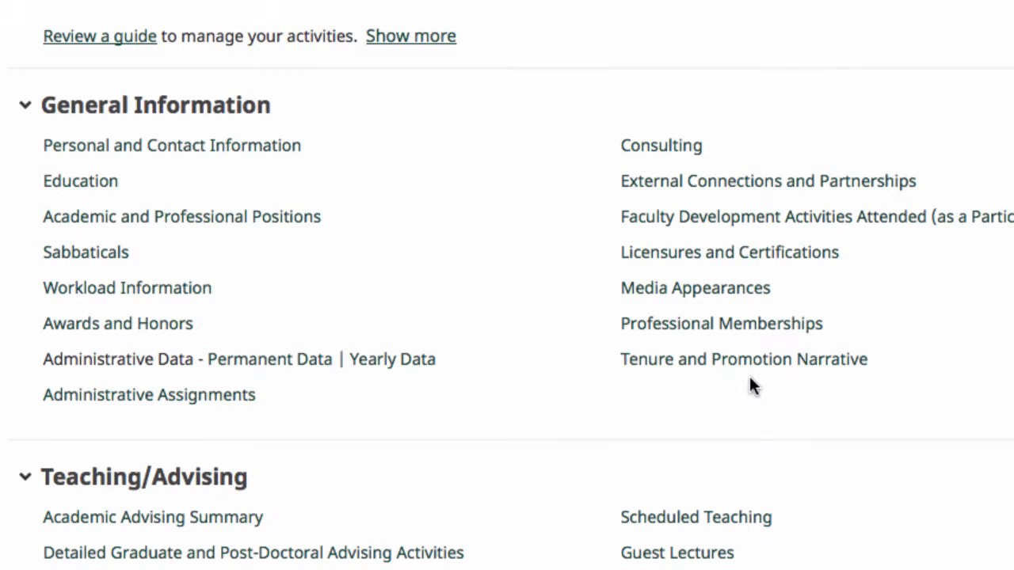
Look through the activity screens listed under General Information, Teaching/Advising, Scholarship/Research and Service
scroll(751, 385, "down", 3)
scroll(750, 385, "down", 3)
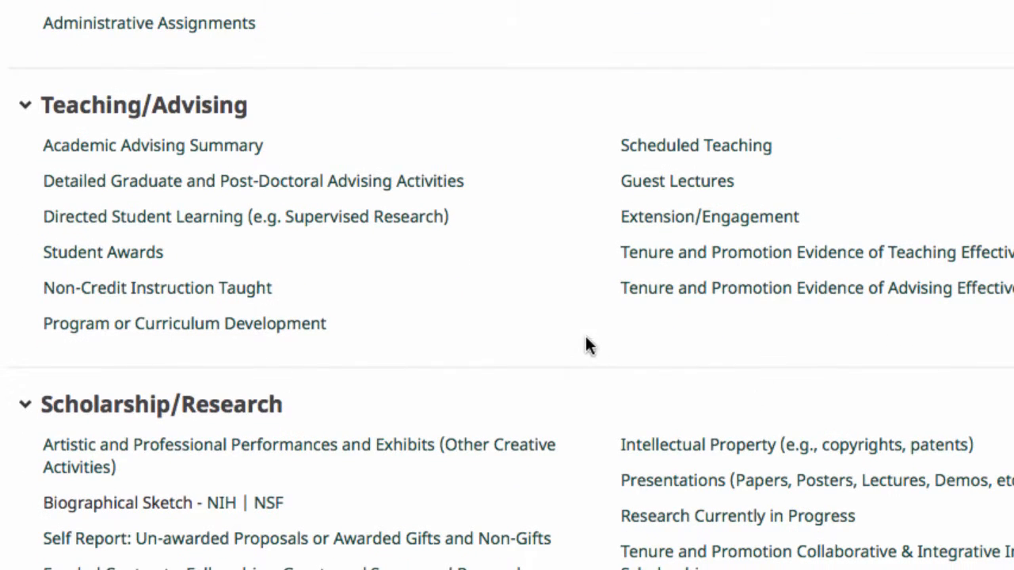
scroll(567, 325, "down", 2)
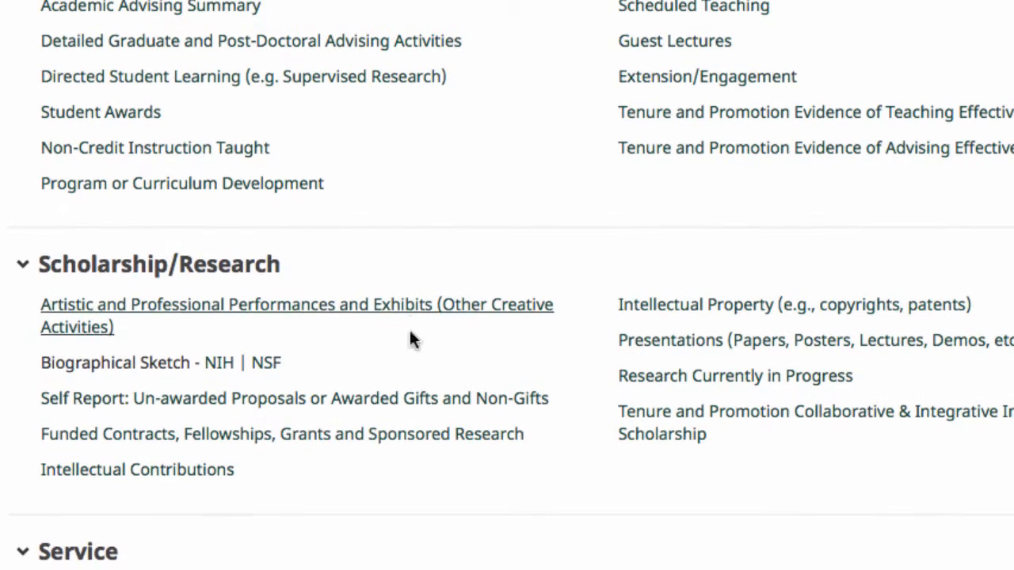
scroll(750, 446, "down", 2)
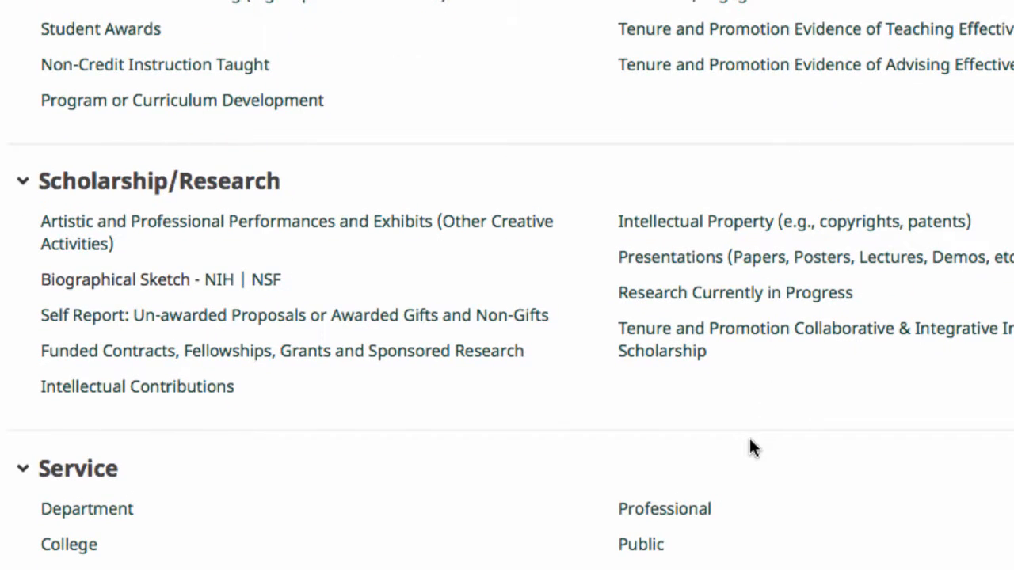
scroll(749, 447, "up", 9)
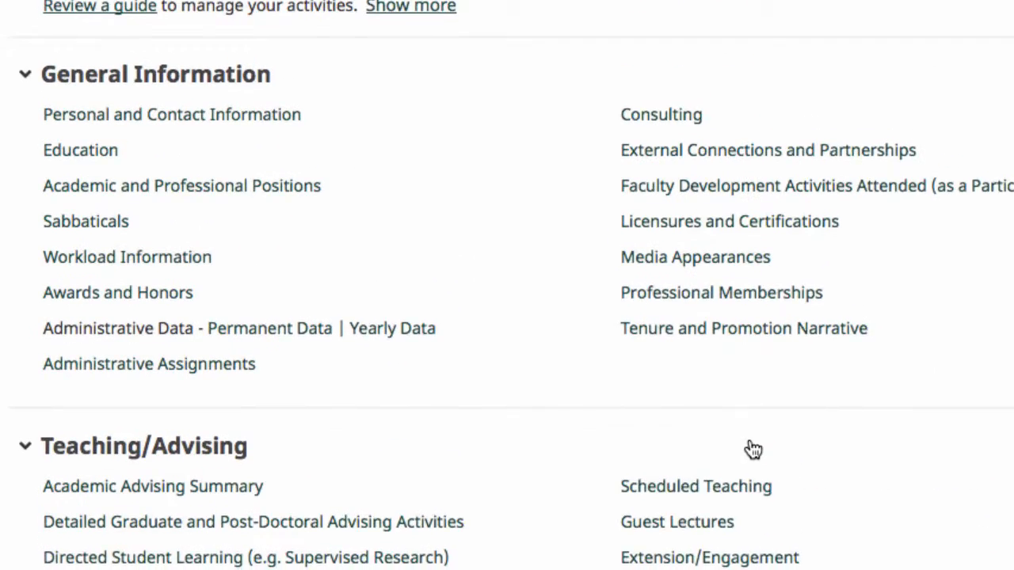
scroll(751, 447, "down", 1)
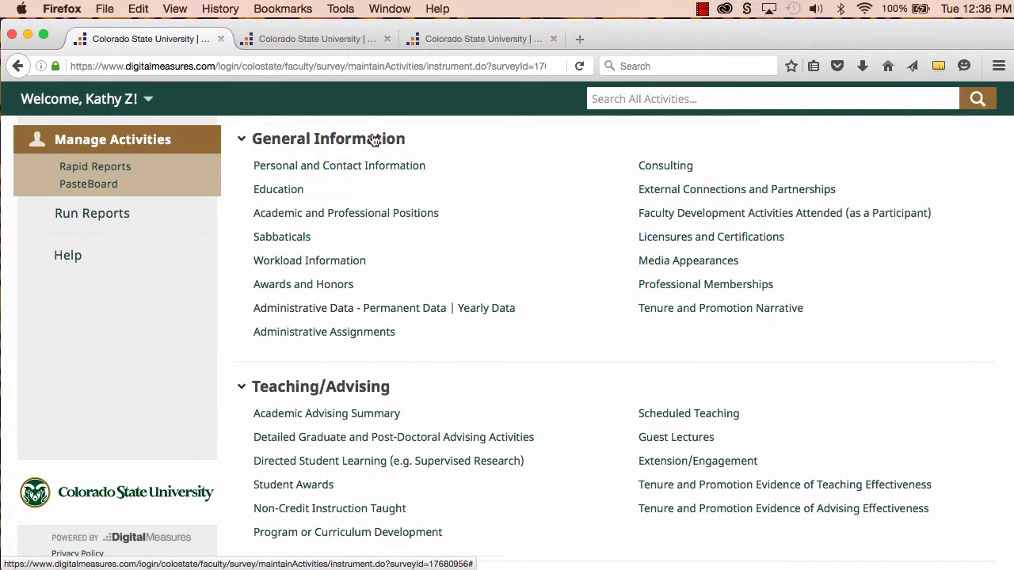
Examine the locked fields, such as office building and e-mail address, in Personal and Contact Information, and return to the overview
left_click(370, 166)
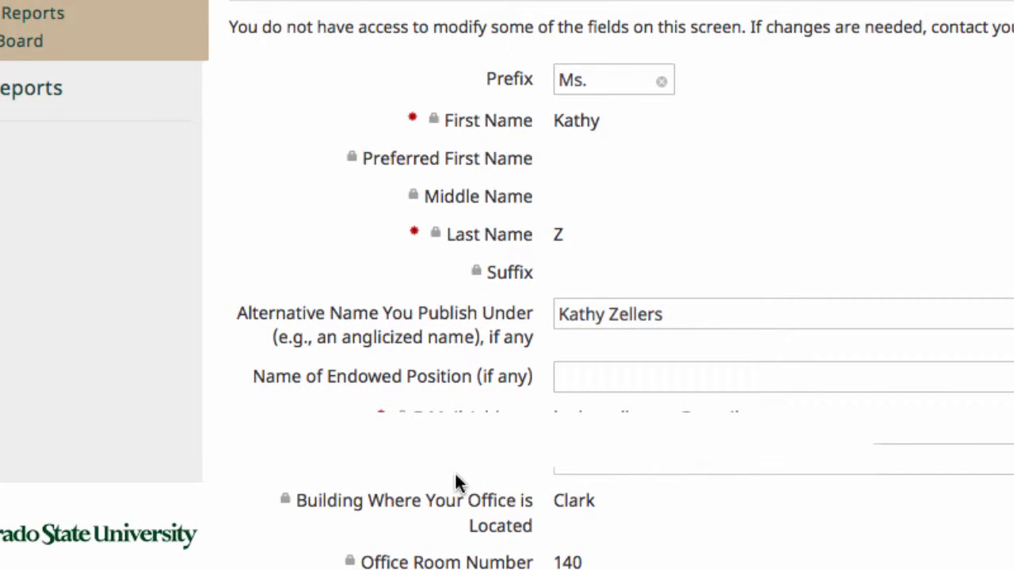
scroll(455, 475, "down", 1)
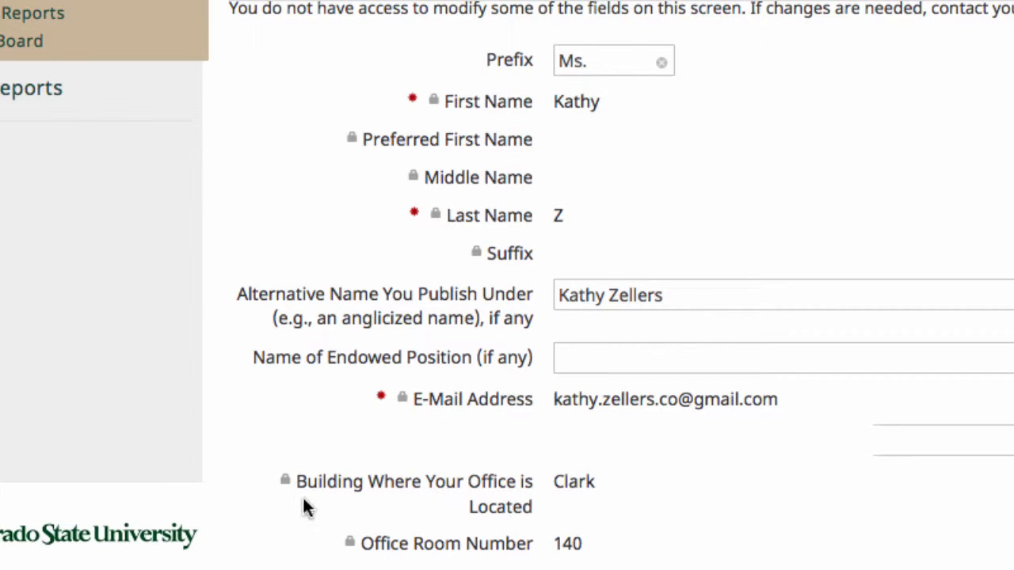
mouse_move(286, 478)
mouse_move(404, 398)
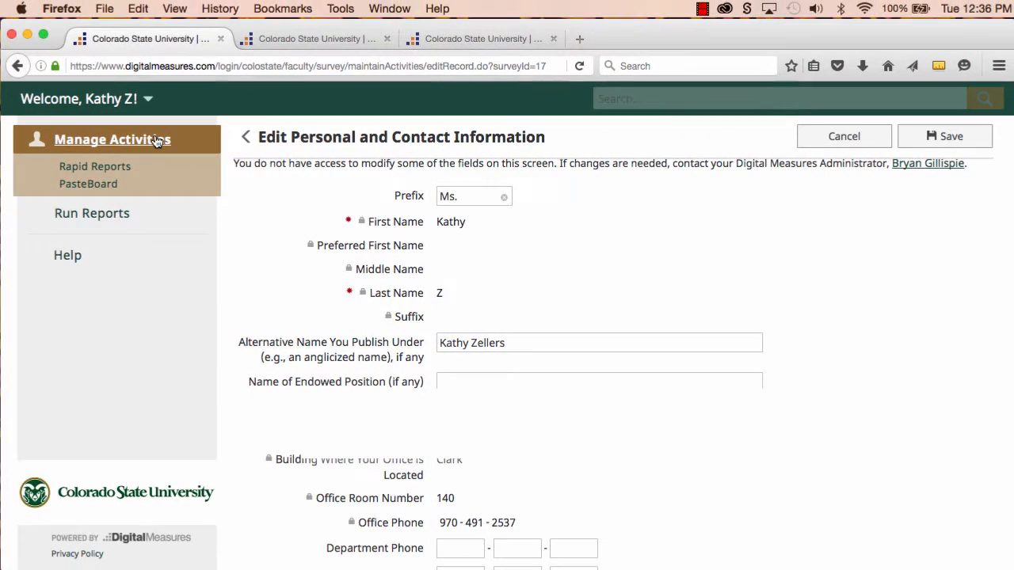
left_click(158, 140)
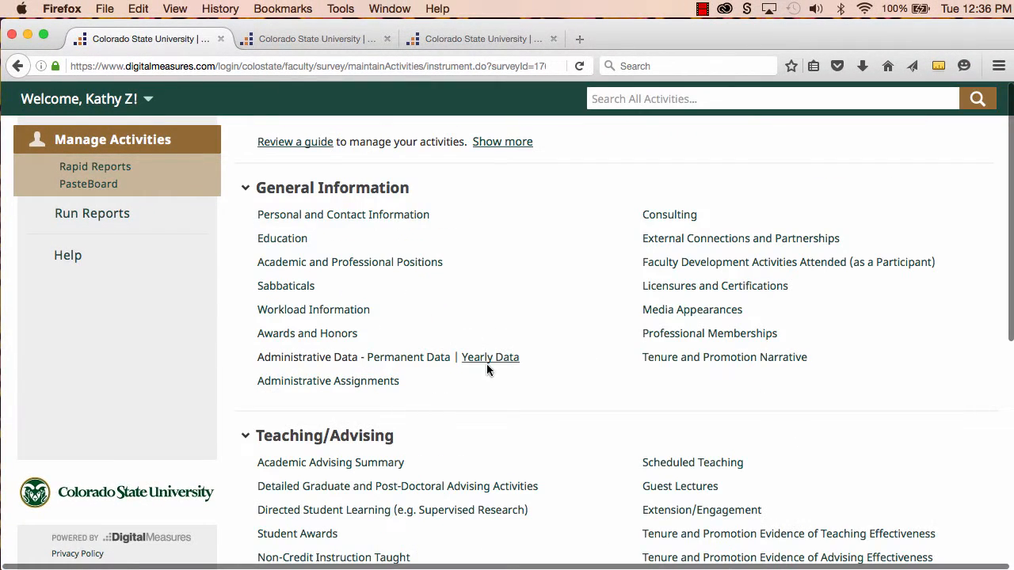
Examine the locked fields of the 2015-2016 Yearly Data record under Administrative Data, and return to Manage Activities
left_click(495, 361)
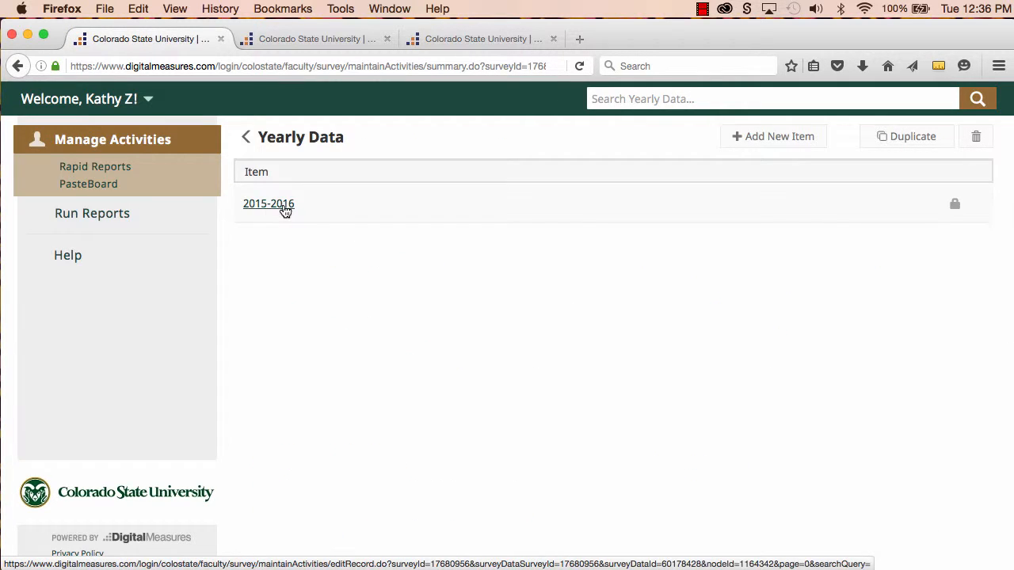
left_click(284, 208)
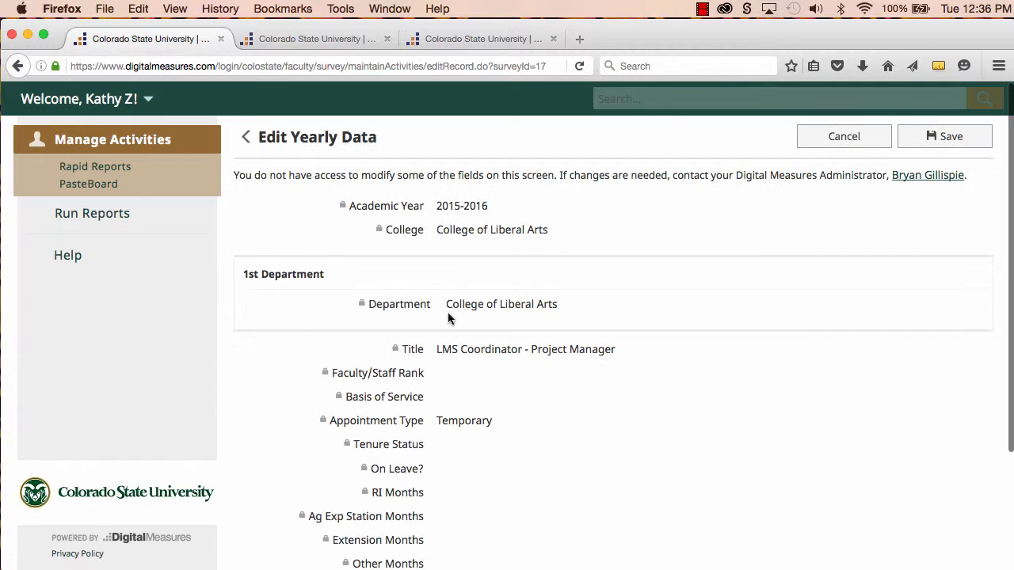
scroll(414, 208, "down", 3)
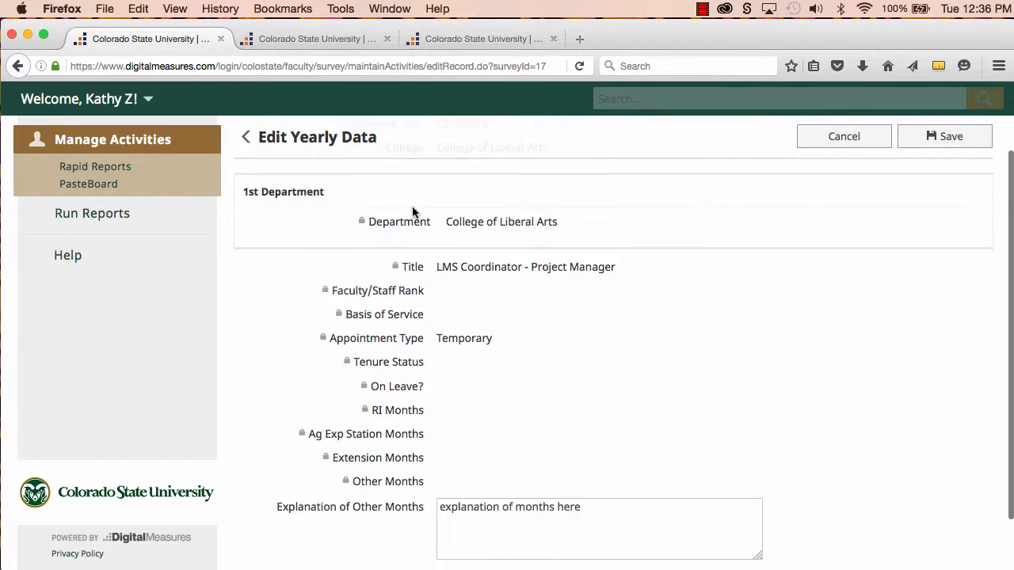
scroll(412, 211, "up", 2)
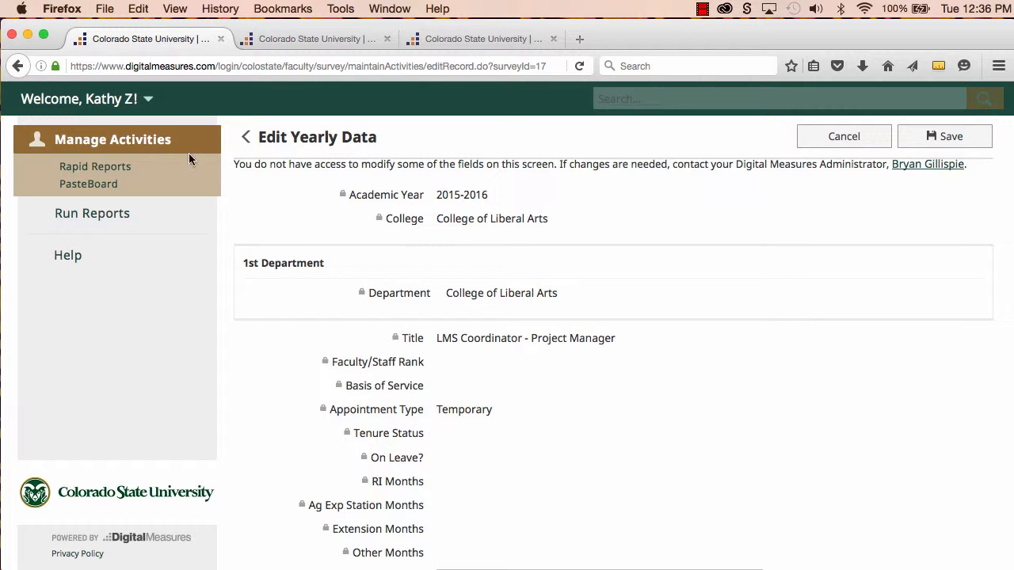
left_click(152, 141)
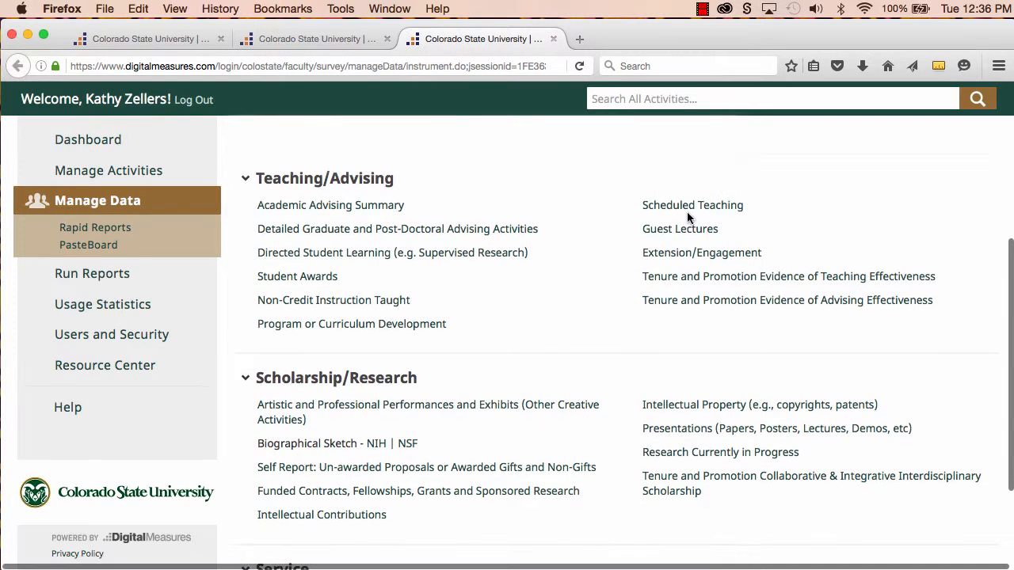
Look through the record lists under Scheduled Teaching and under Funded Contracts, Fellowships, Grants and Sponsored Research
left_click(703, 207)
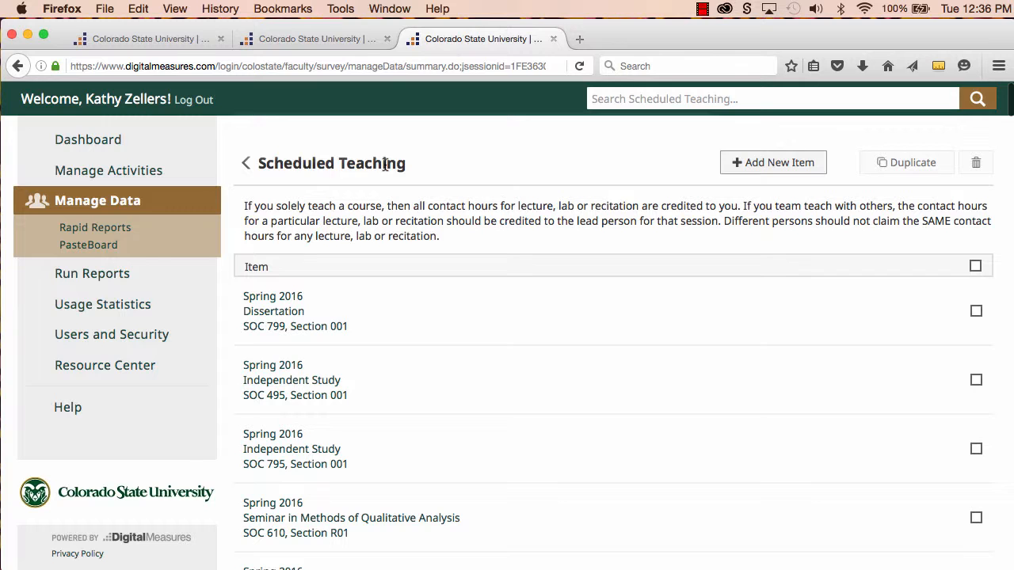
left_click(245, 163)
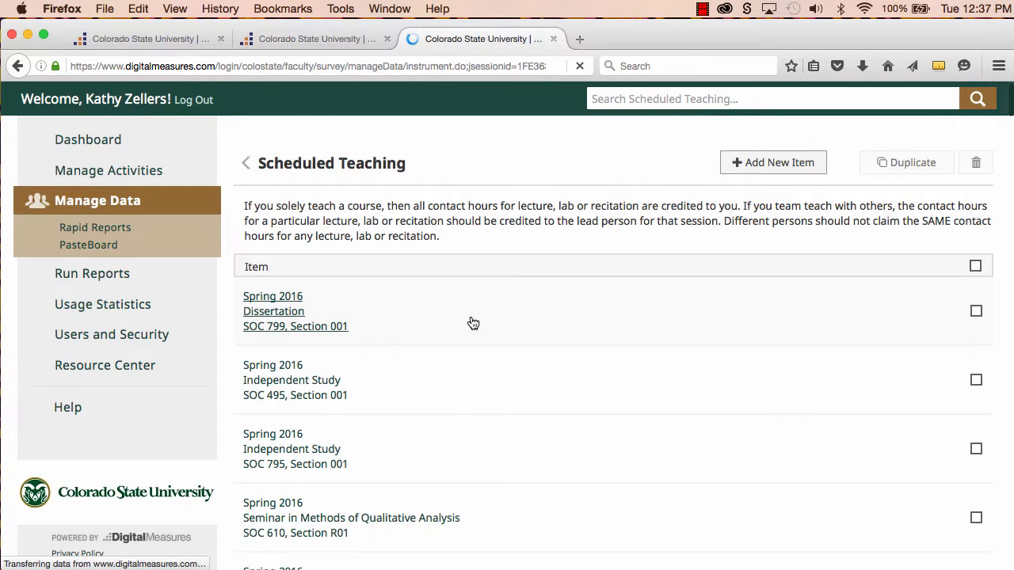
scroll(464, 335, "down", 10)
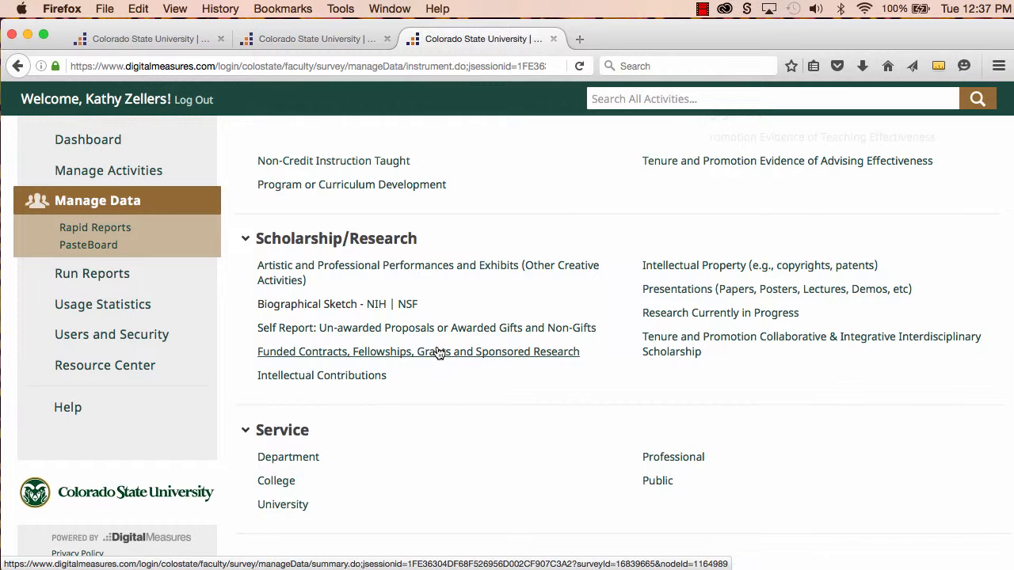
left_click(439, 352)
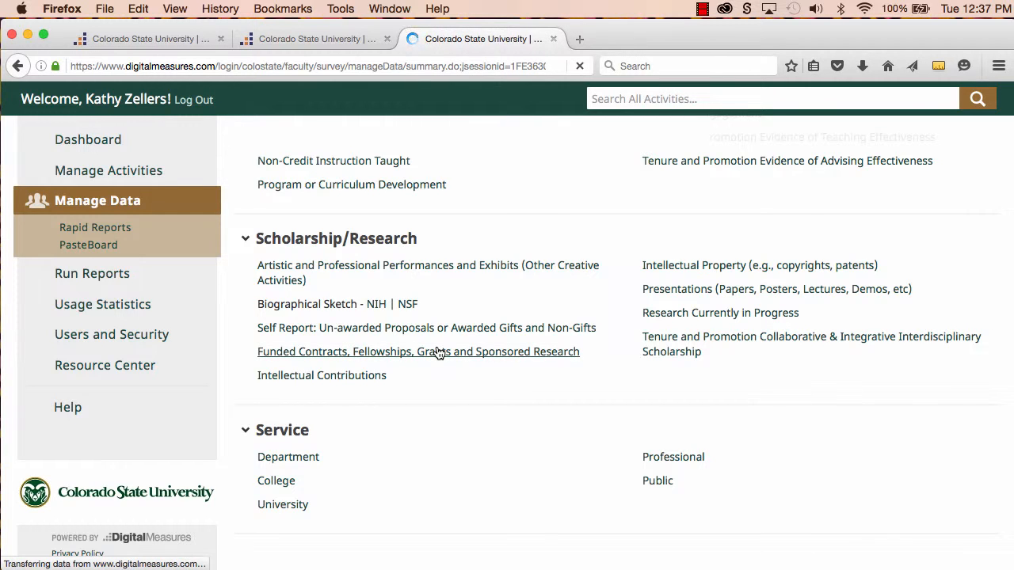
scroll(443, 301, "down", 5)
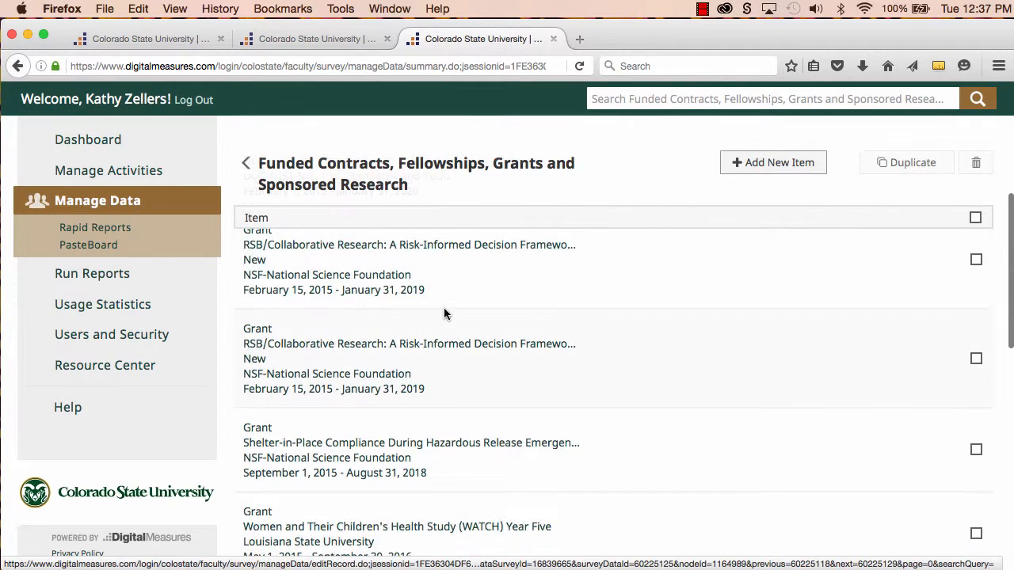
scroll(446, 313, "up", 5)
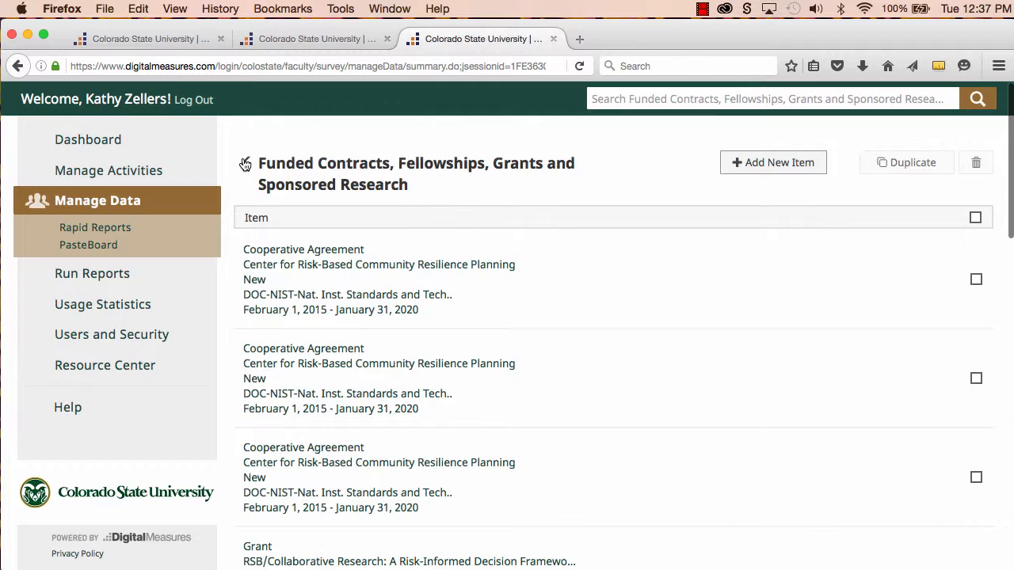
Examine the Evidence of Teaching Effectiveness entries of a Scheduled Teaching record in the faculty account, and return to Manage Activities
left_click(166, 40)
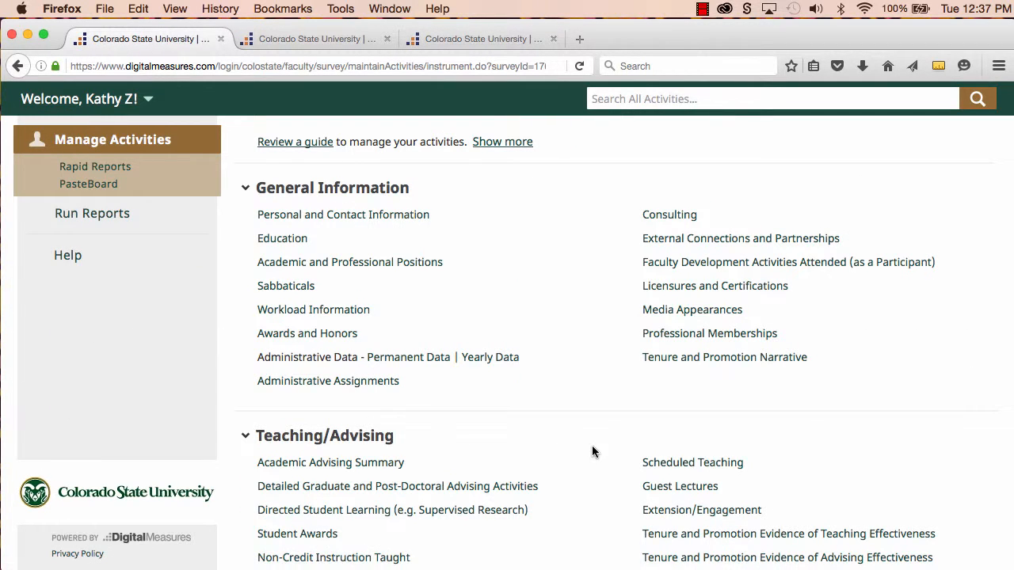
left_click(684, 468)
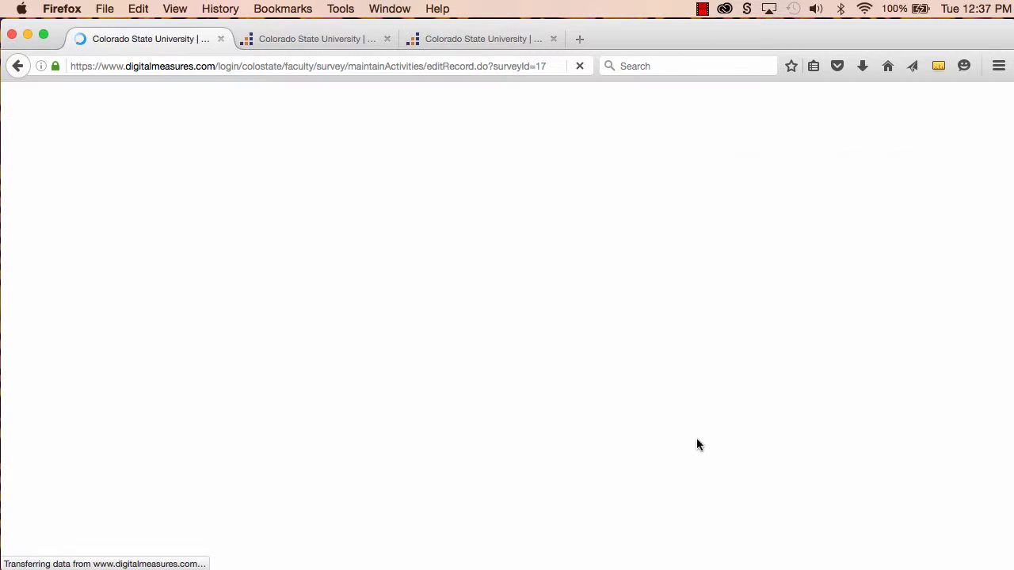
scroll(684, 430, "down", 5)
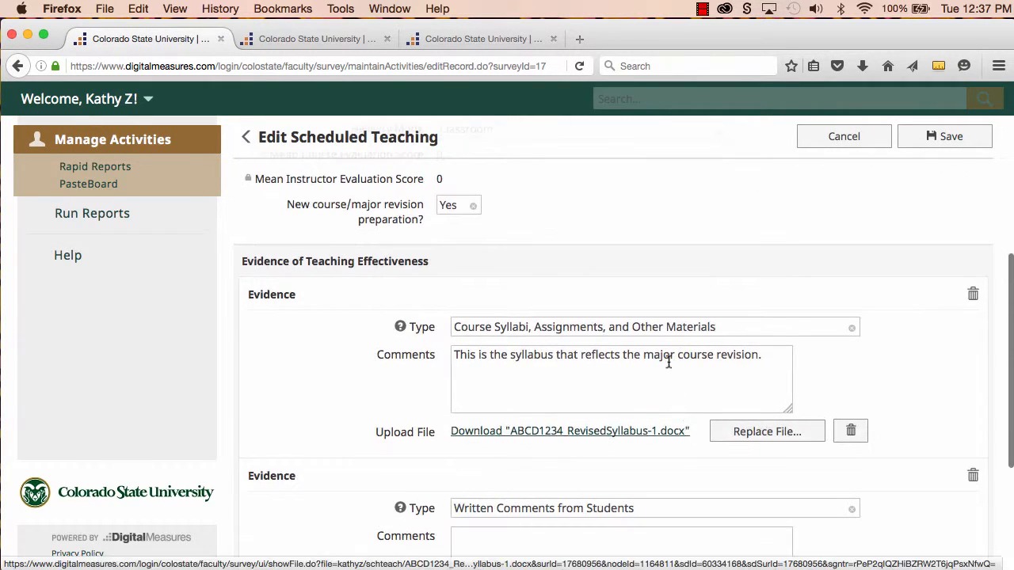
scroll(657, 457, "down", 3)
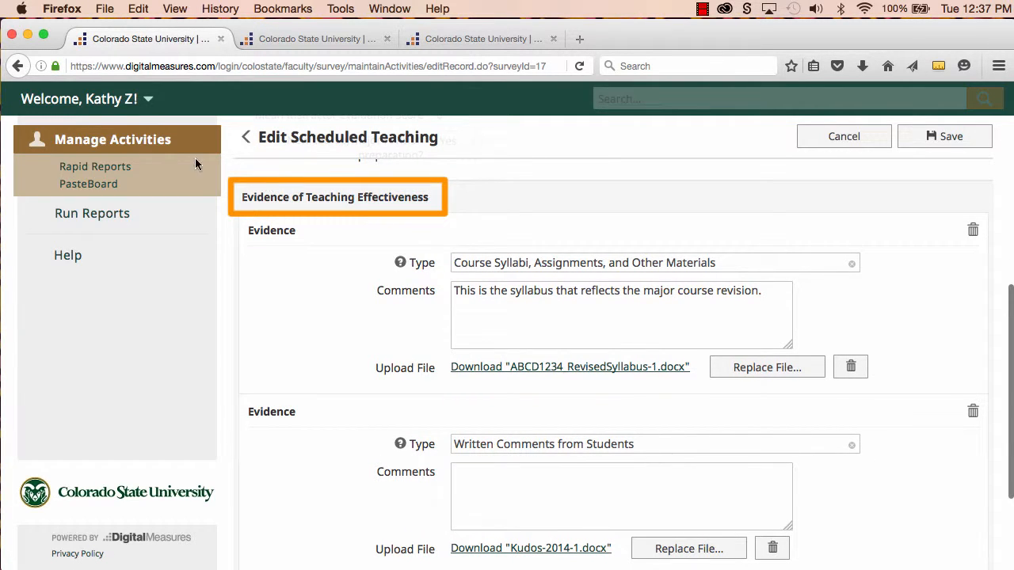
left_click(134, 140)
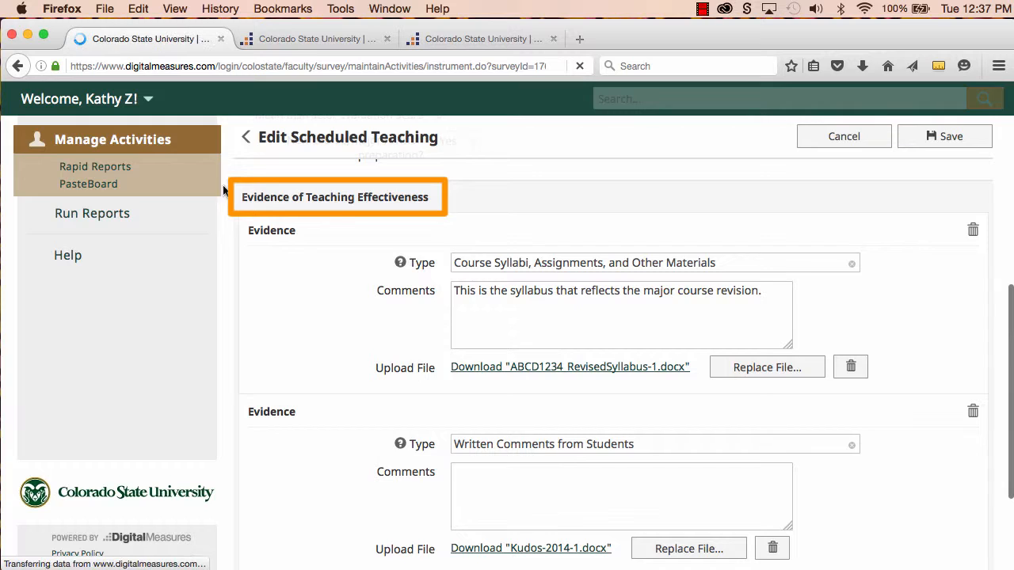
Start a new Awards and Honors item with the type Award, marked as Received
scroll(591, 335, "down", 2)
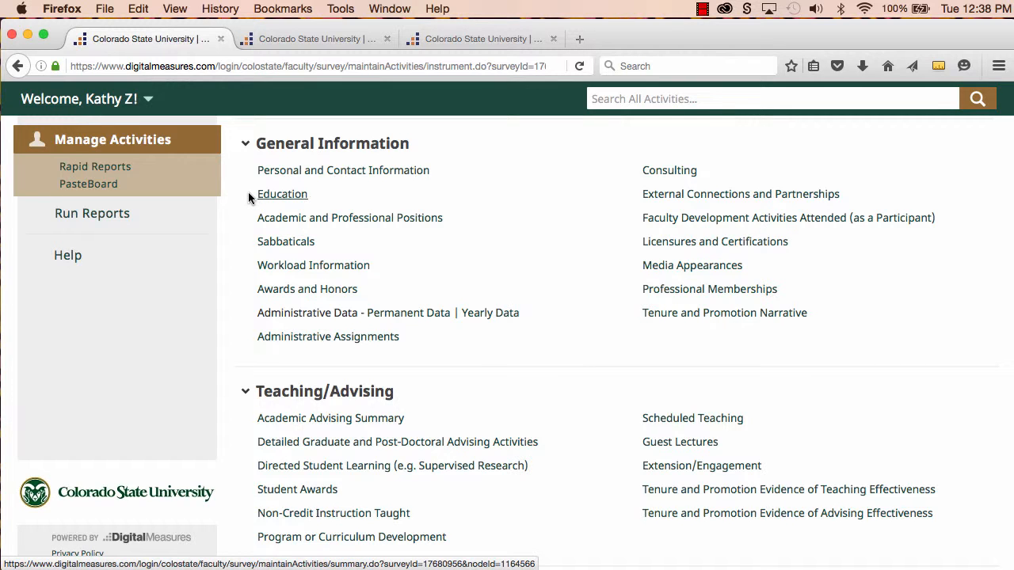
left_click(151, 145)
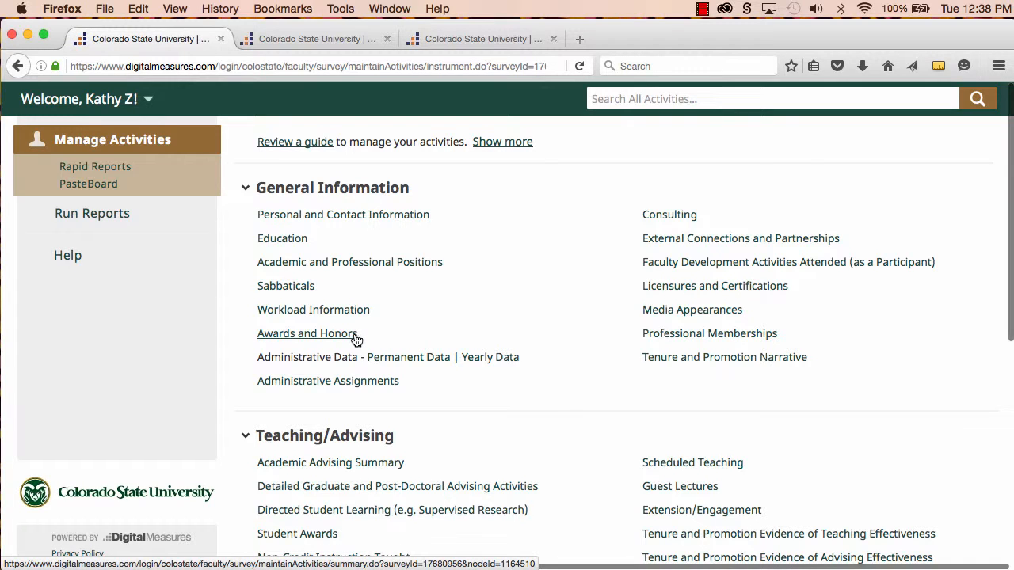
left_click(356, 337)
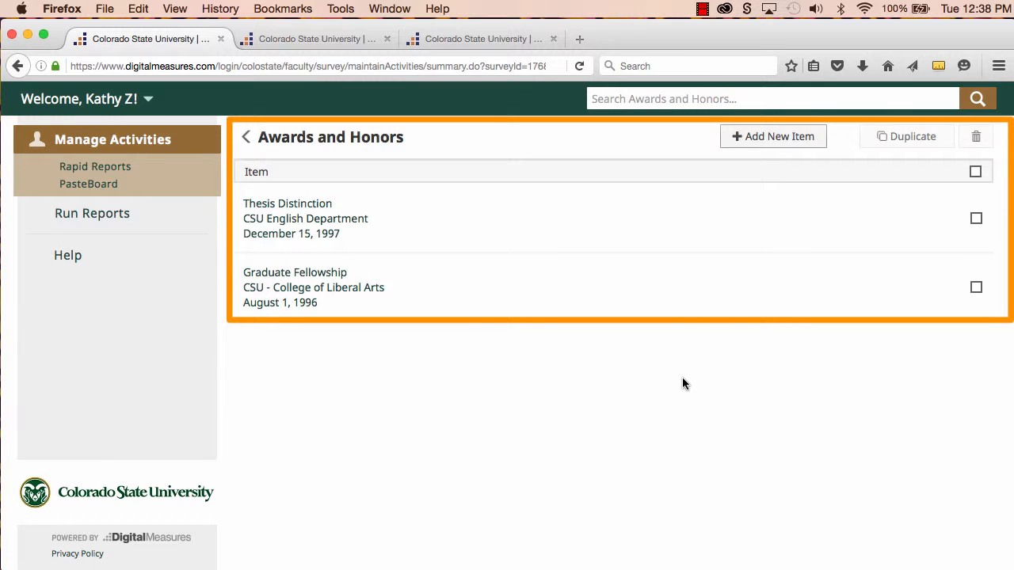
left_click(778, 138)
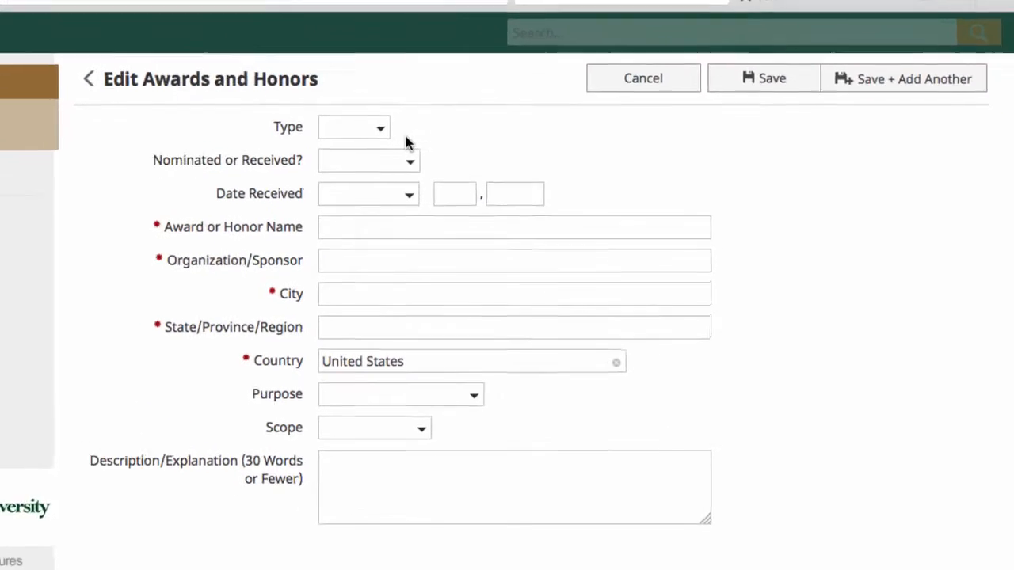
left_click(358, 127)
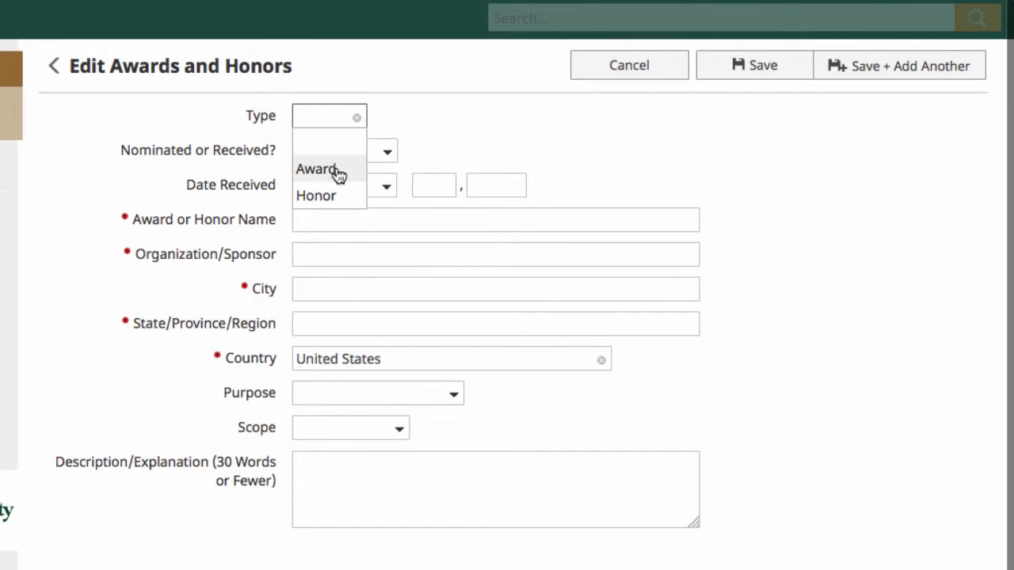
left_click(334, 169)
left_click(386, 153)
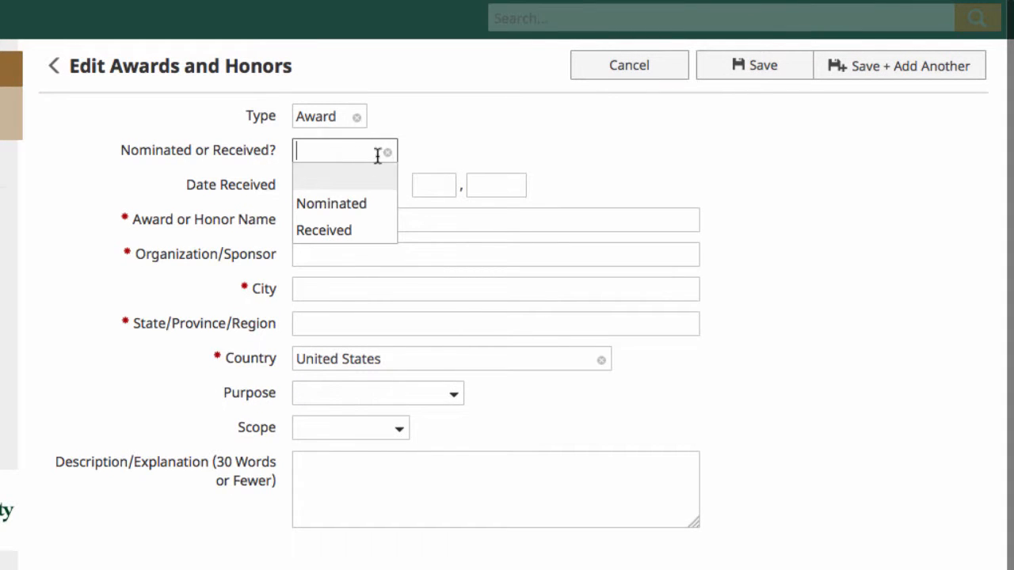
left_click(331, 229)
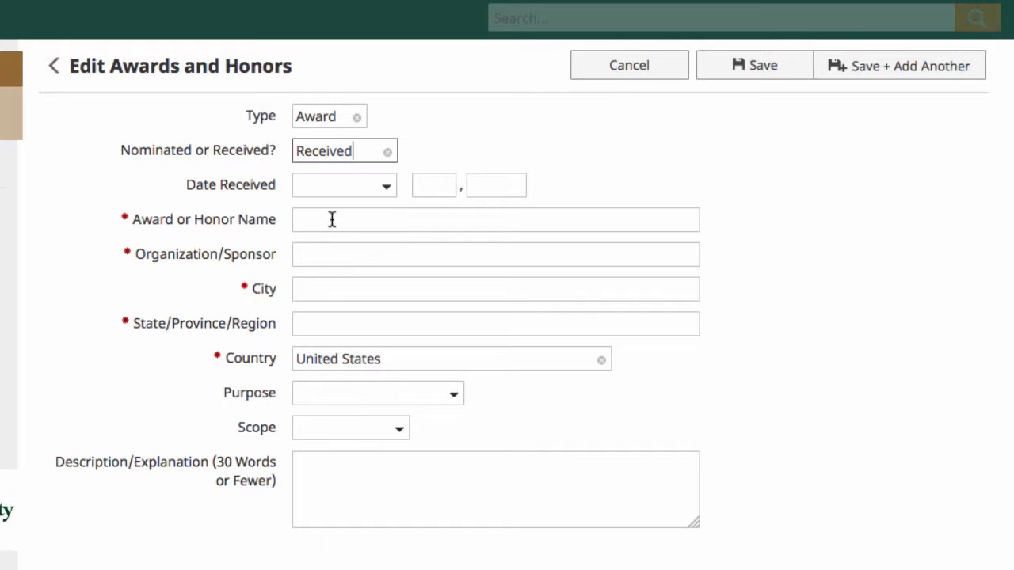
Set the award's date received to January 31, 2016
left_click(350, 183)
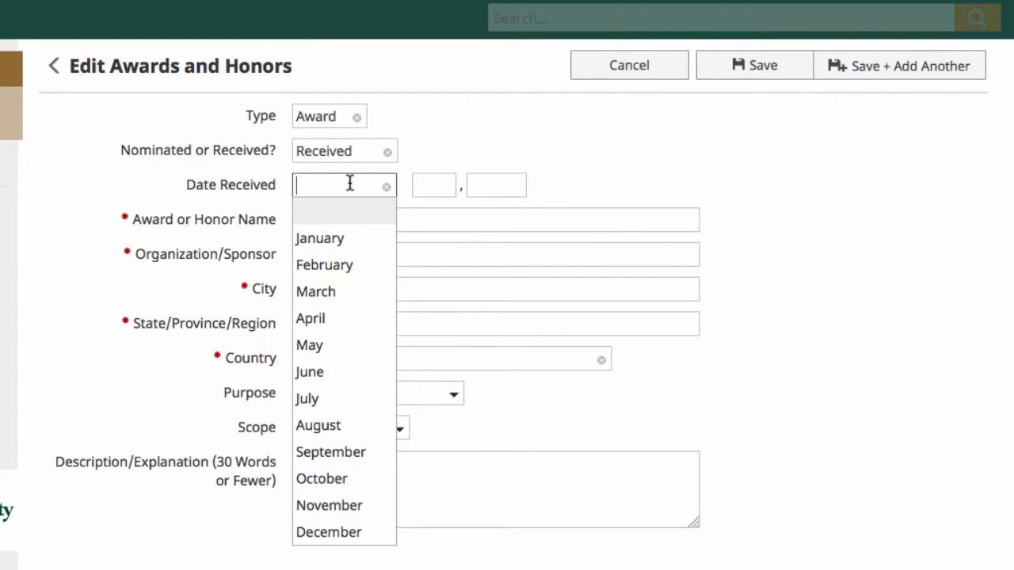
left_click(333, 248)
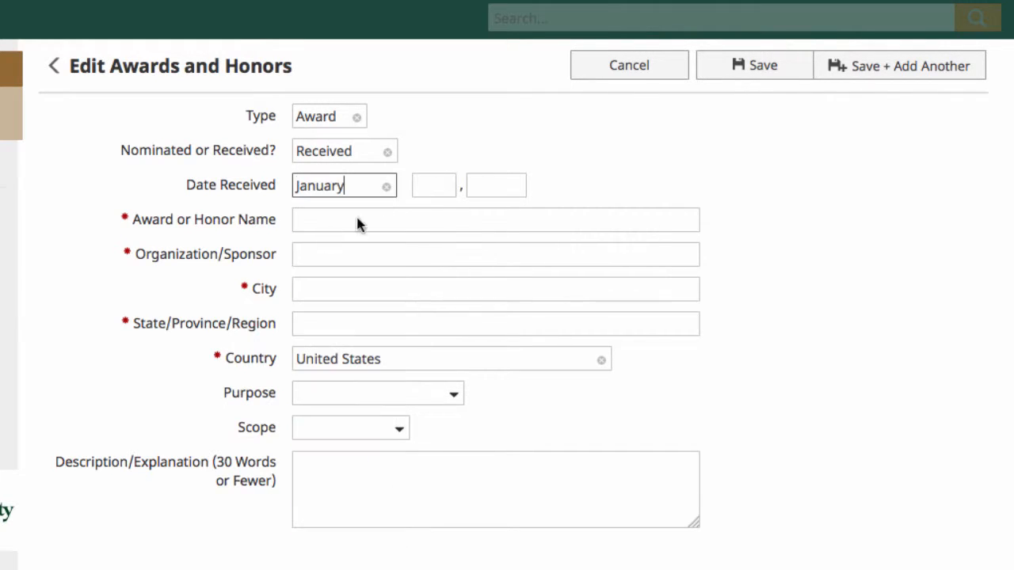
left_click(442, 185)
type("31")
left_click(496, 184)
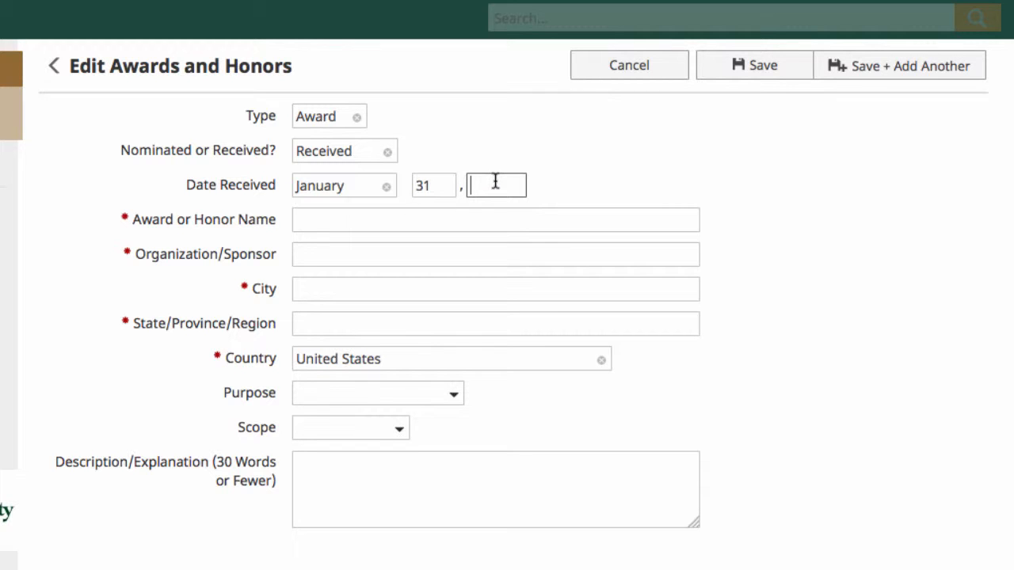
type("2")
left_click(495, 207)
Enter "Name of the award" as the award name and CSU as the organization/sponsor
left_click(381, 223)
type("Name")
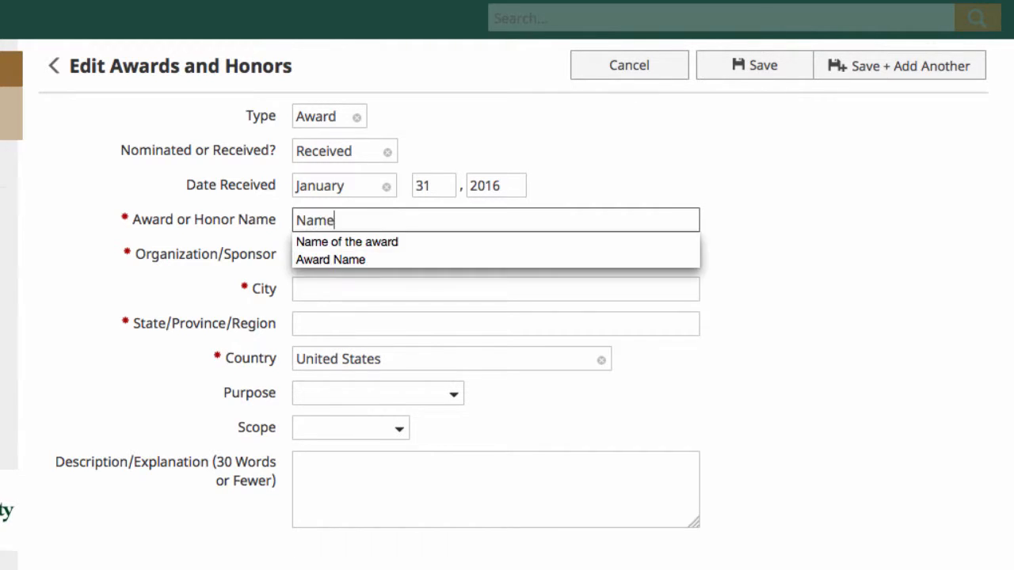
left_click(383, 242)
left_click(335, 254)
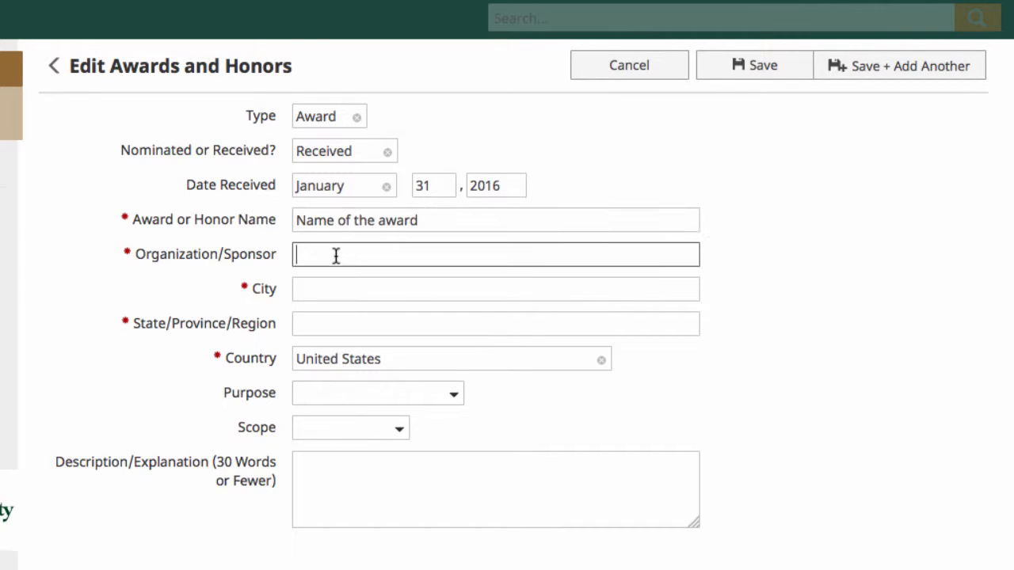
type("C")
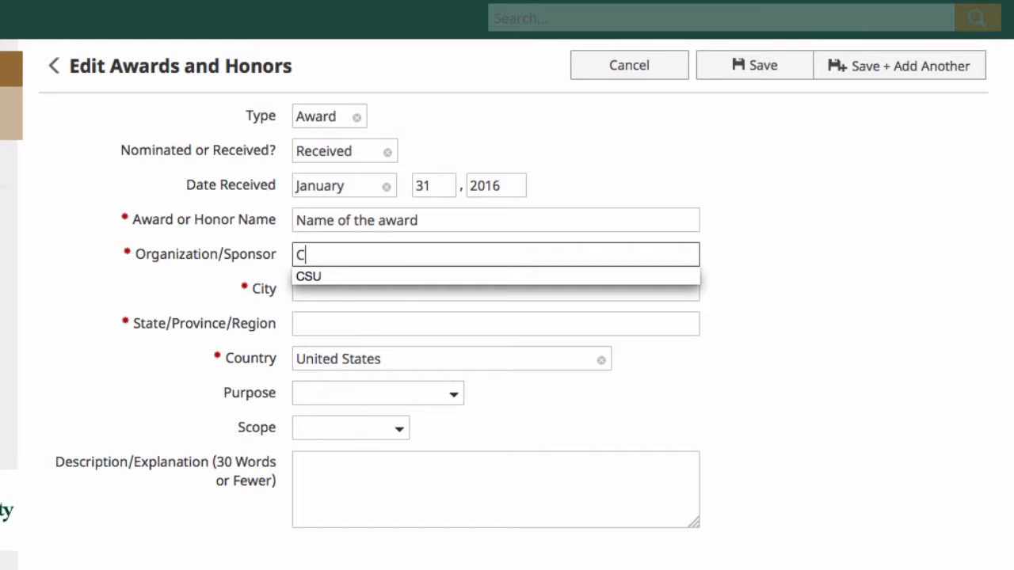
left_click(313, 276)
Fill in the award's city as "fort collins" and its state/province/region as CO
left_click(309, 291)
type("Fo")
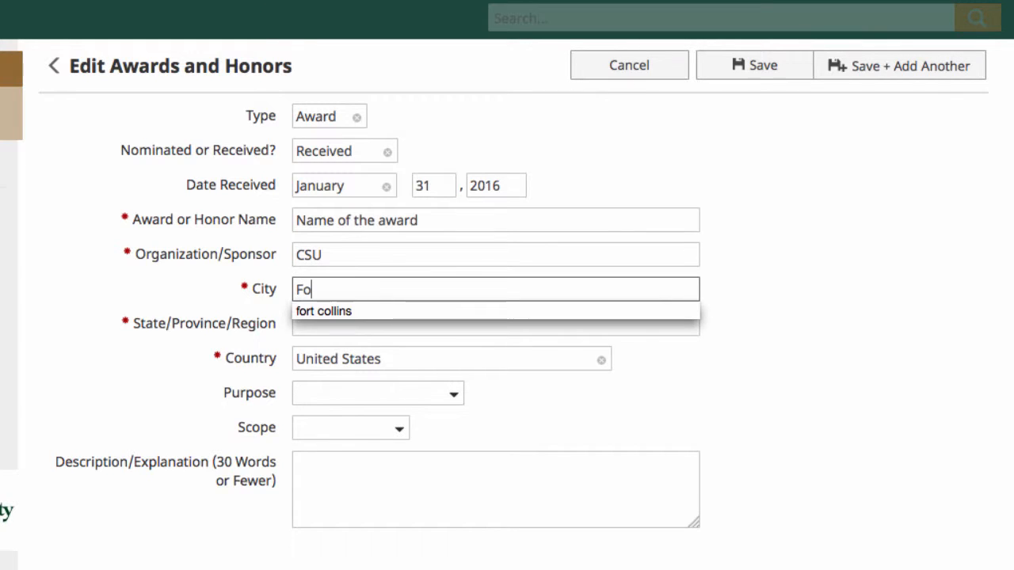
left_click(301, 312)
left_click(314, 327)
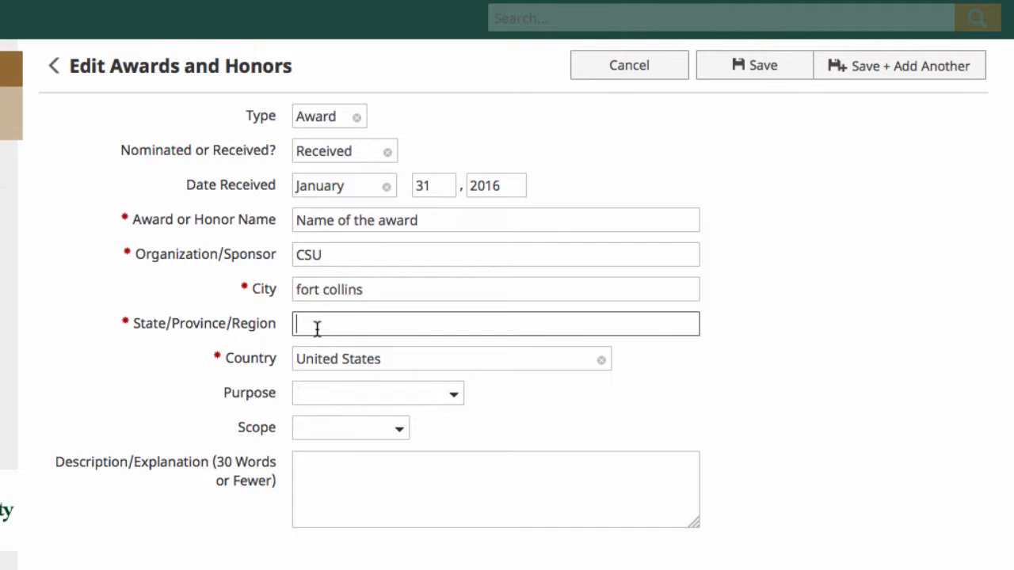
type("C")
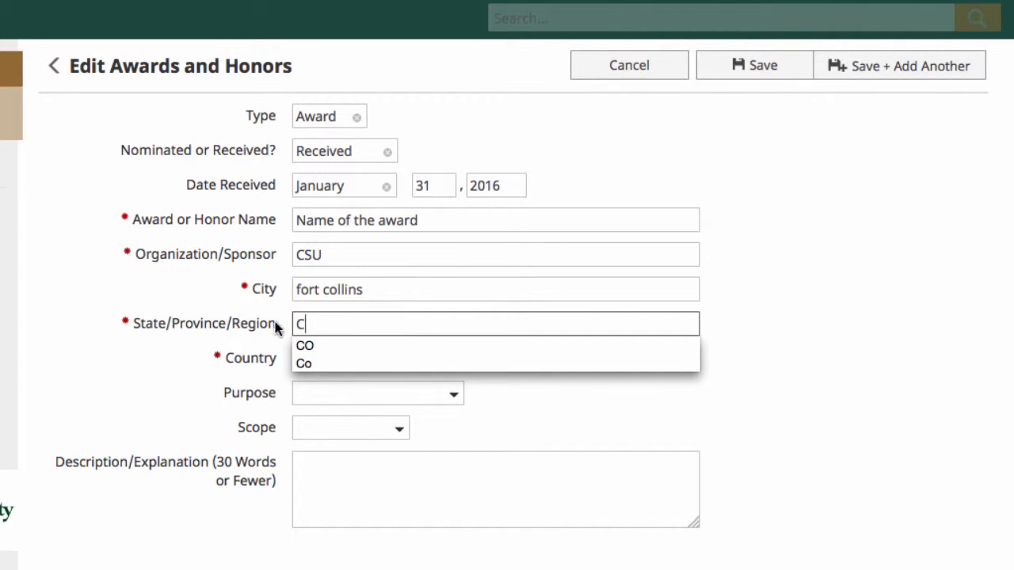
left_click(308, 345)
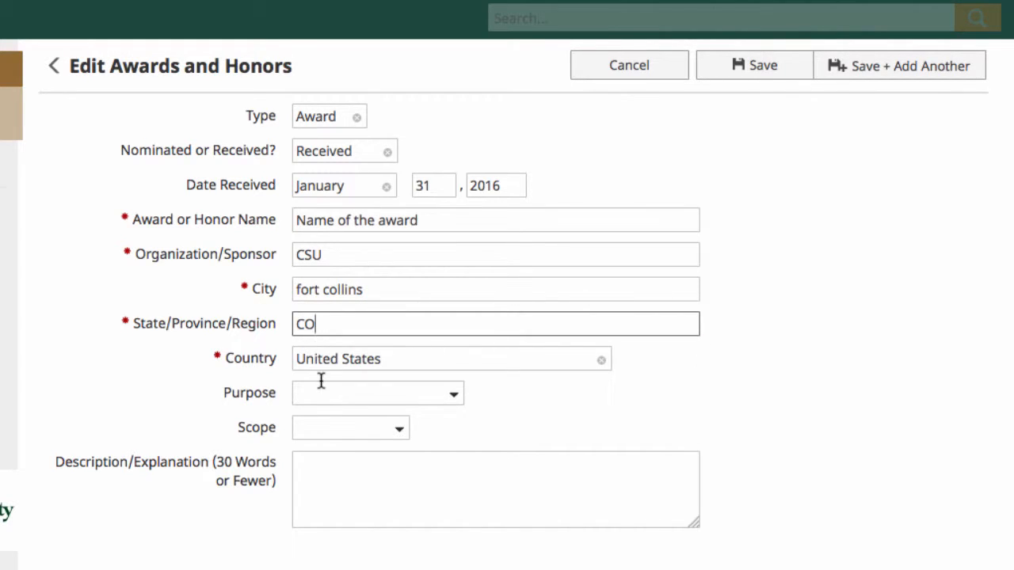
Set the award's purpose to Leadership and enter "More Information" as its description/explanation
left_click(457, 398)
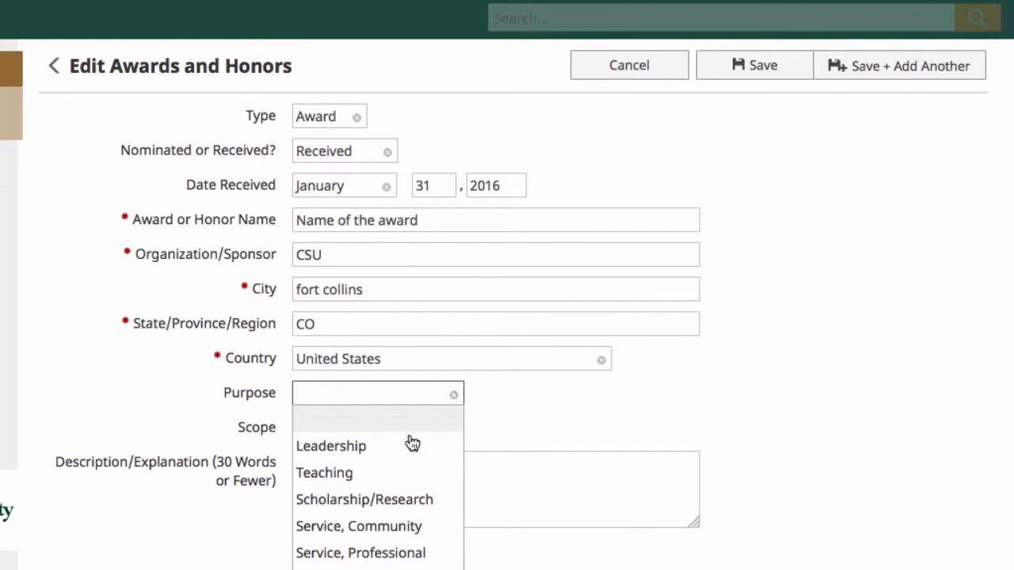
left_click(354, 449)
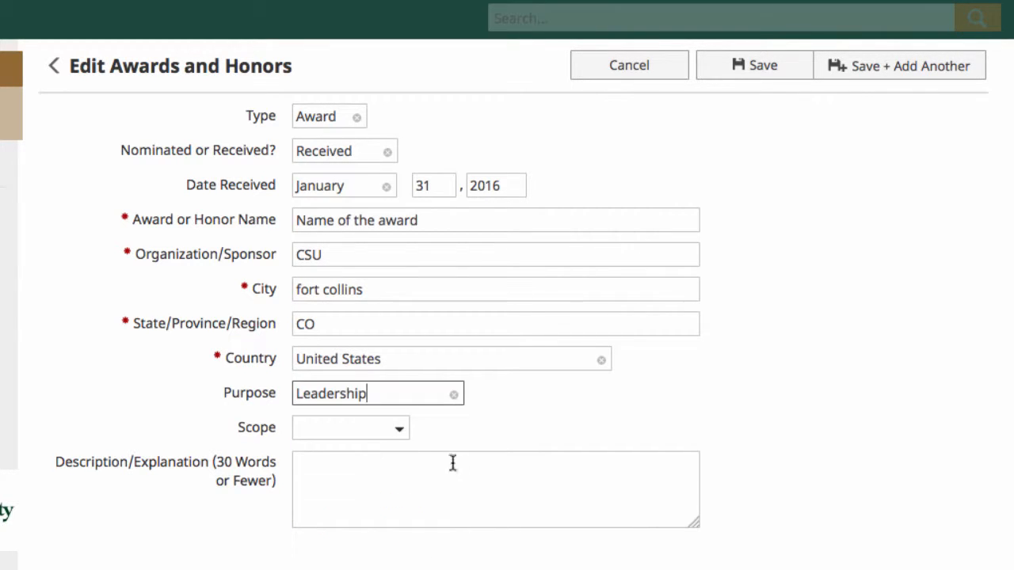
left_click(413, 473)
type("More Information")
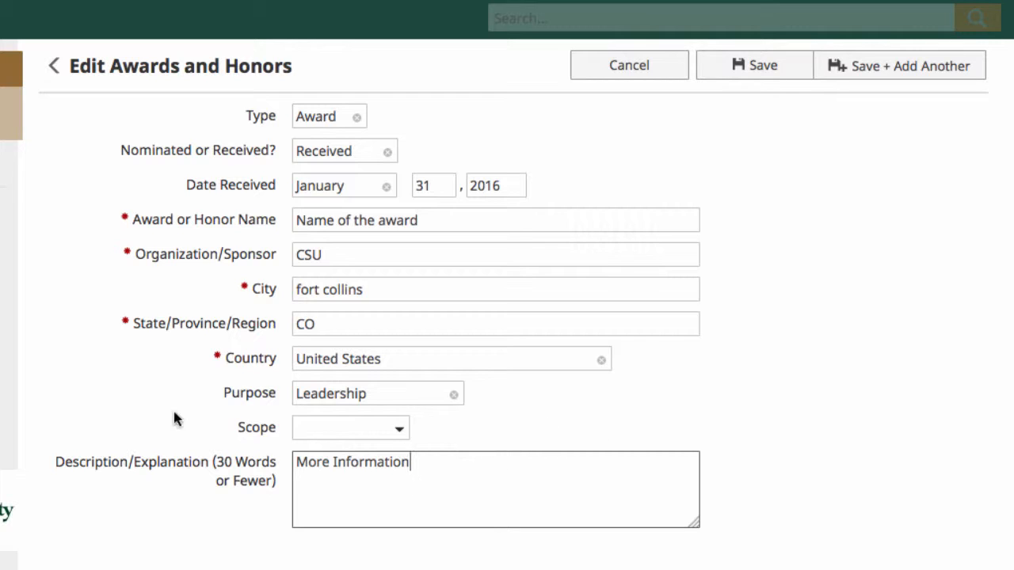
left_click(145, 410)
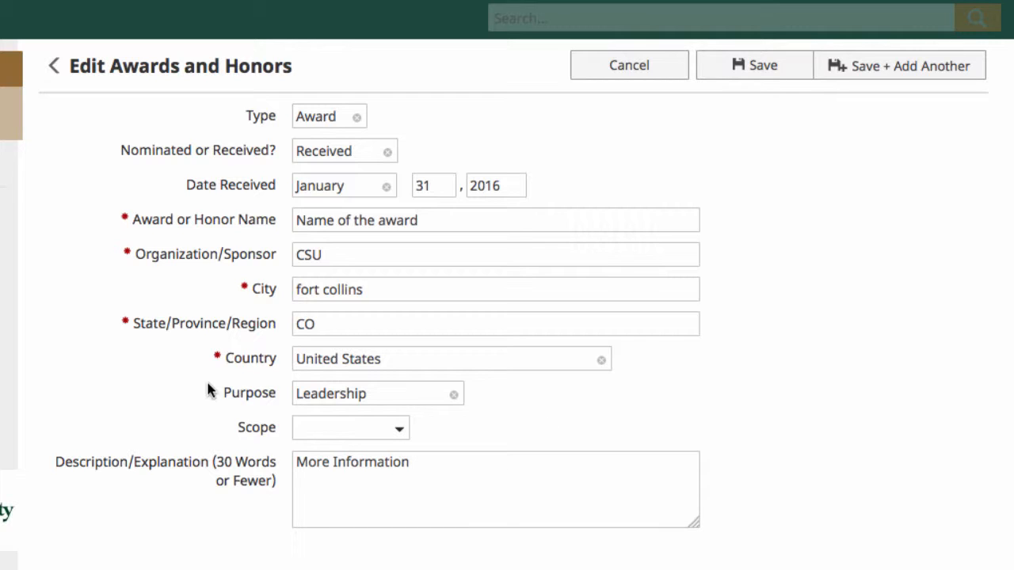
Save the completed award to the Awards and Honors list
mouse_move(217, 355)
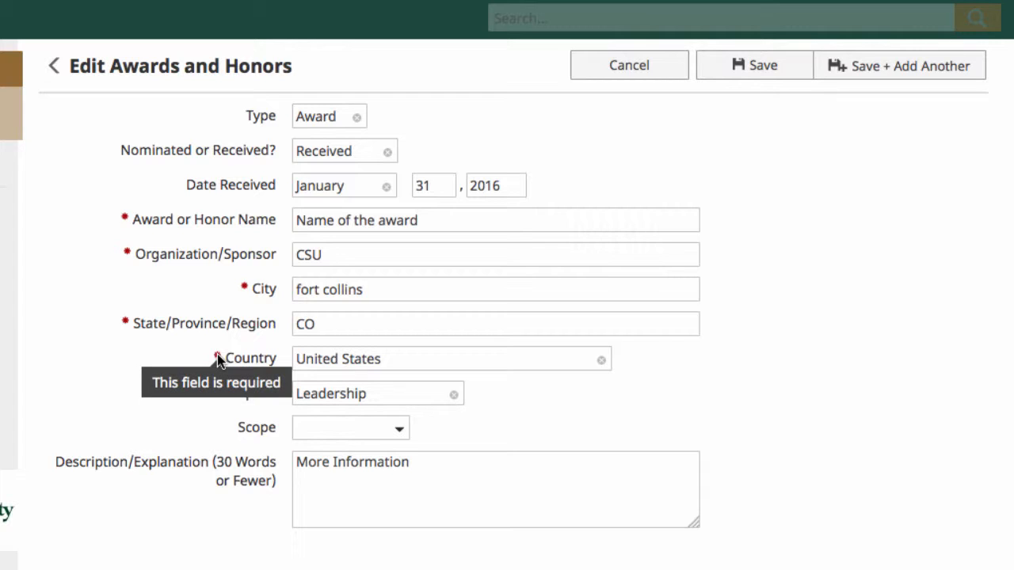
mouse_move(124, 219)
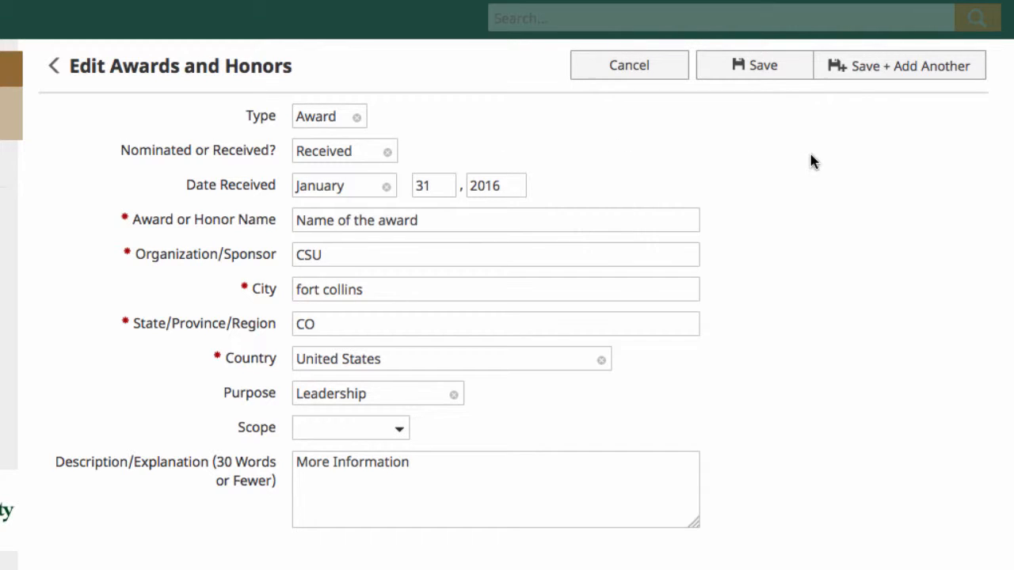
left_click(763, 66)
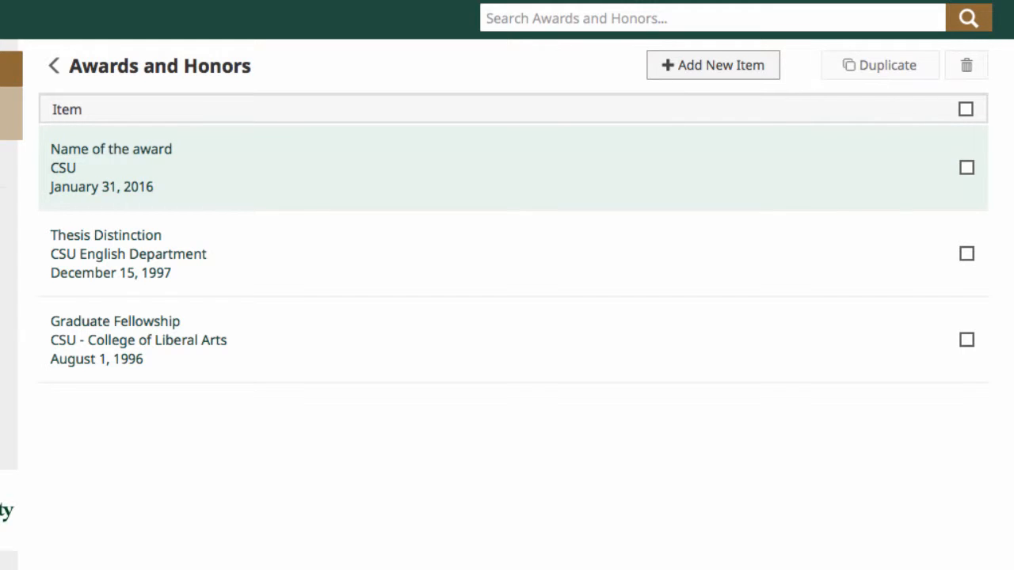
Return to the Manage Activities overview, open the PasteBoard and move it closer to the middle of the page
left_click(153, 141)
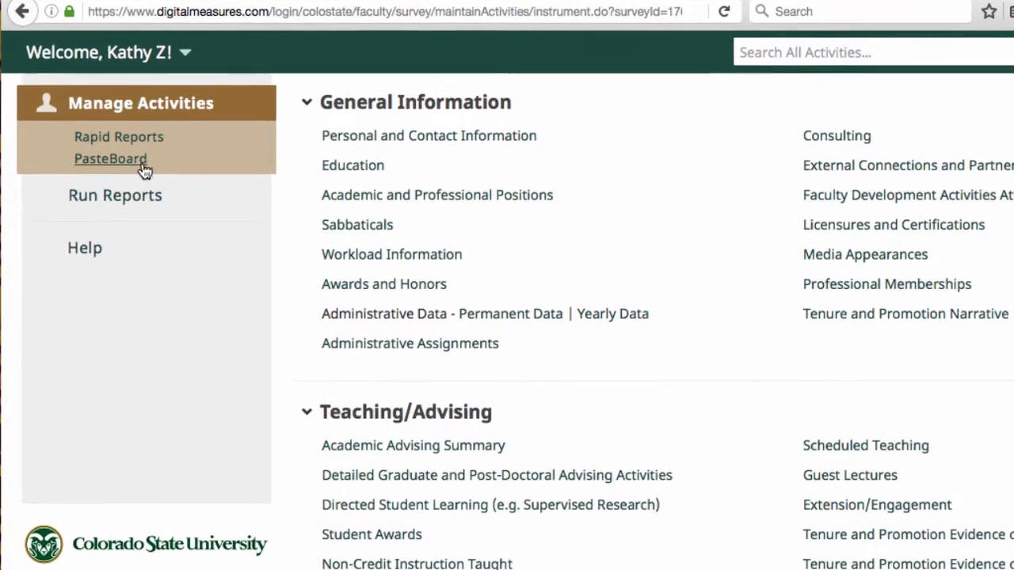
left_click(141, 161)
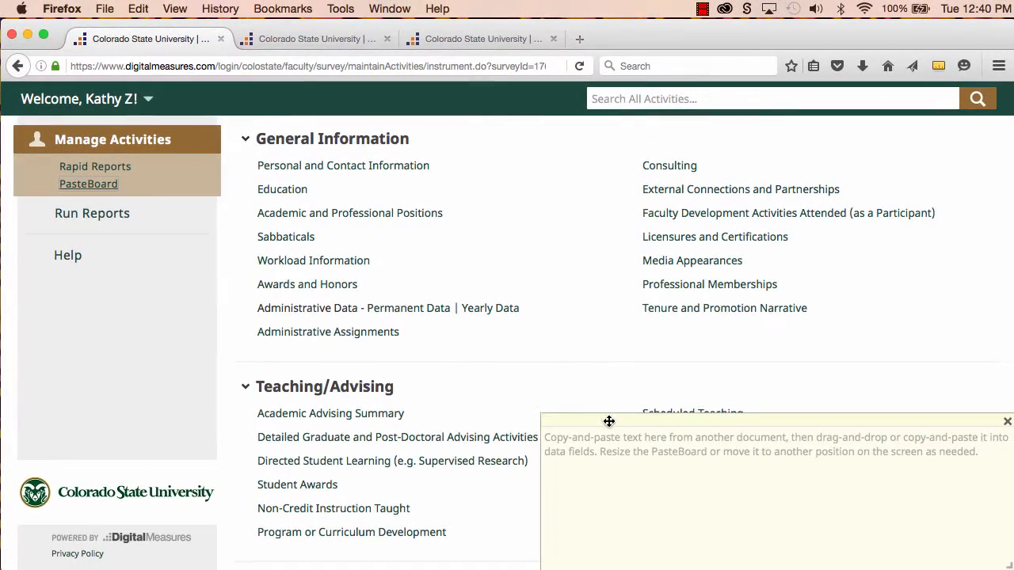
left_click_drag(688, 431, 483, 366)
Switch to Word and copy the entire contents of the open résumé document
mouse_move(2, 253)
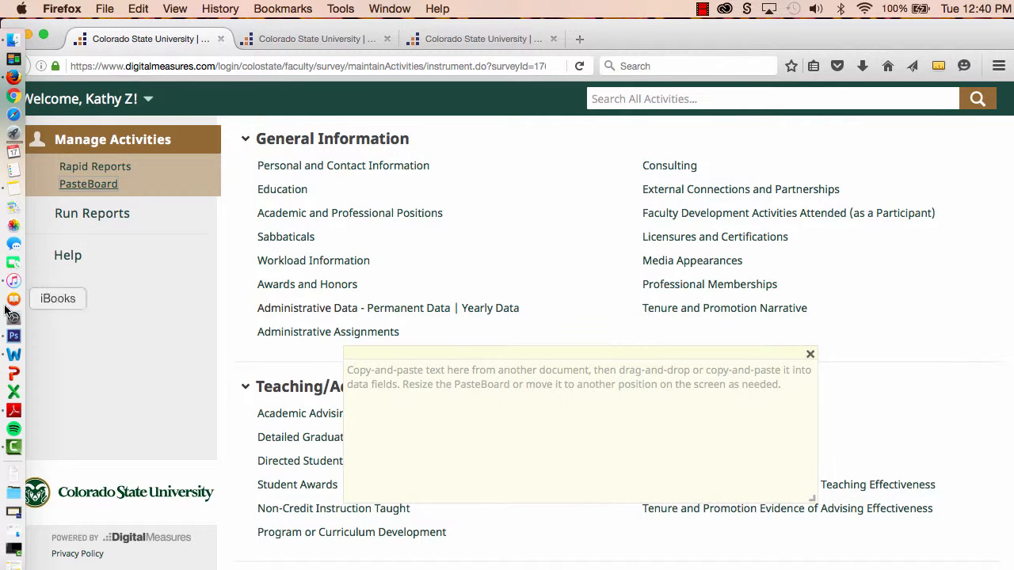
left_click(13, 356)
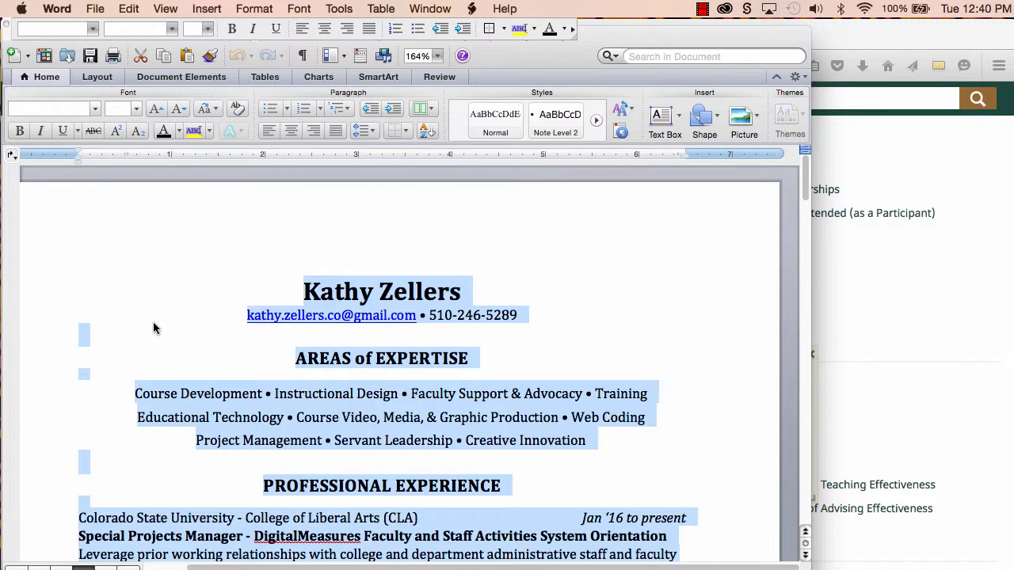
left_click(154, 328)
key("super+a")
key("super+c")
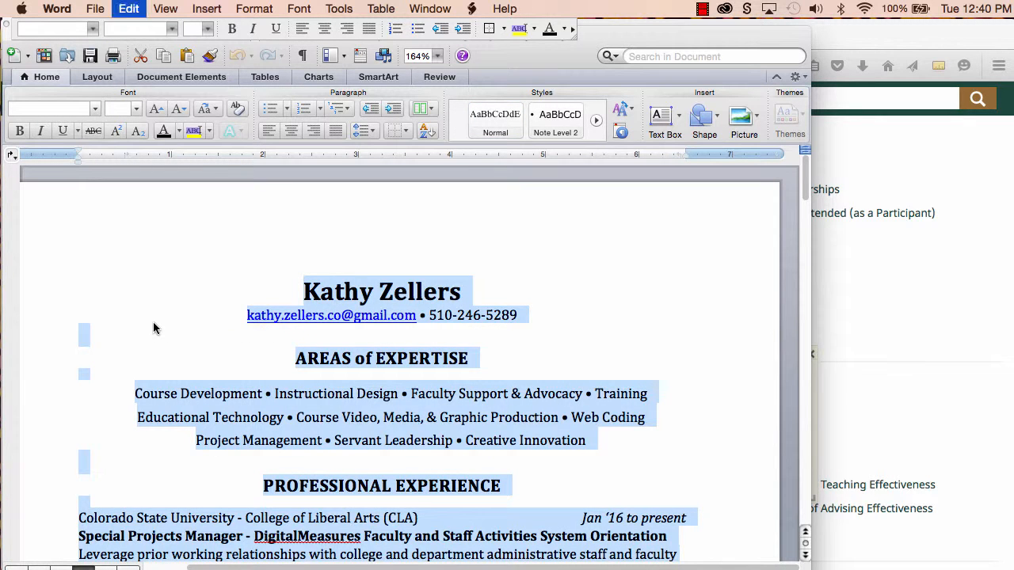
Switch back to Firefox, paste the résumé text into the PasteBoard and place it over the sidebar, below Run Reports
left_click(849, 316)
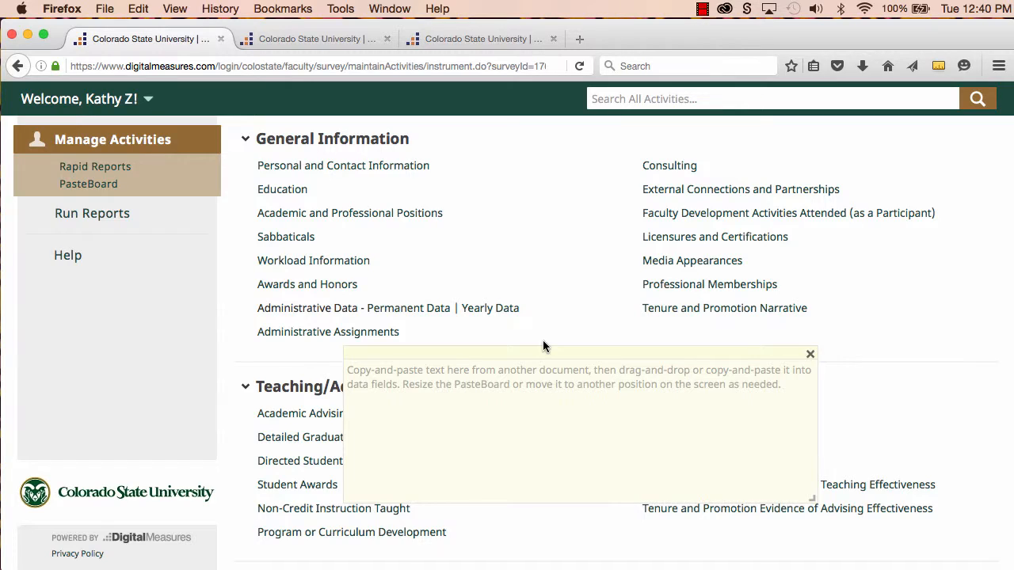
left_click_drag(542, 346, 246, 266)
left_click(148, 344)
key("ctrl+v")
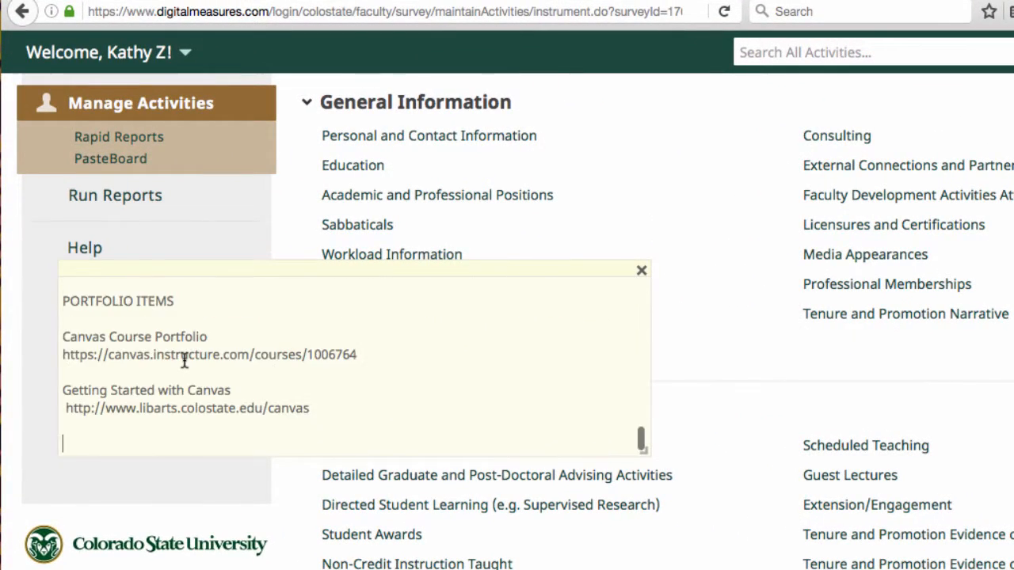
scroll(184, 360, "up", 5)
scroll(184, 360, "up", 10)
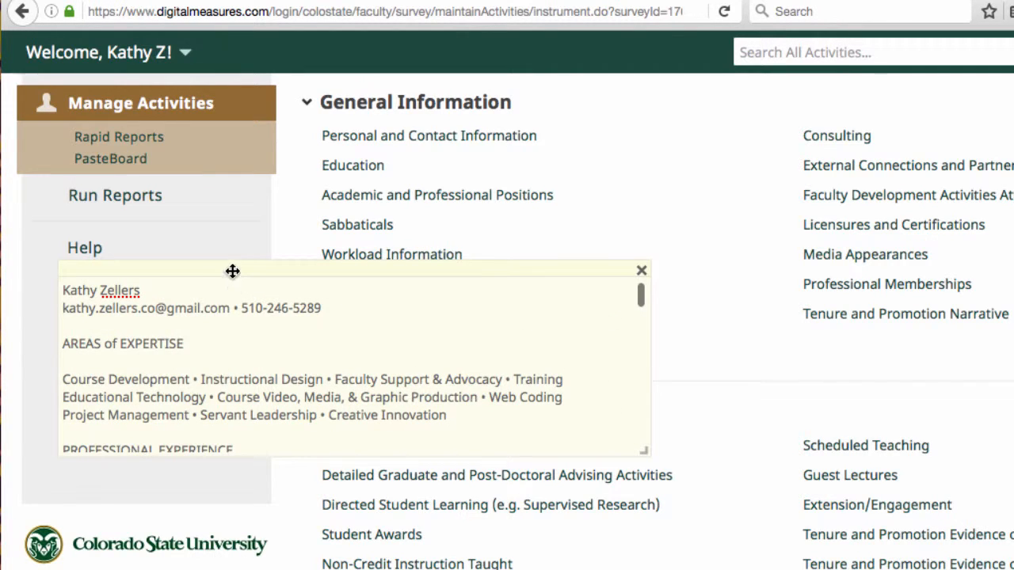
left_click_drag(233, 270, 208, 235)
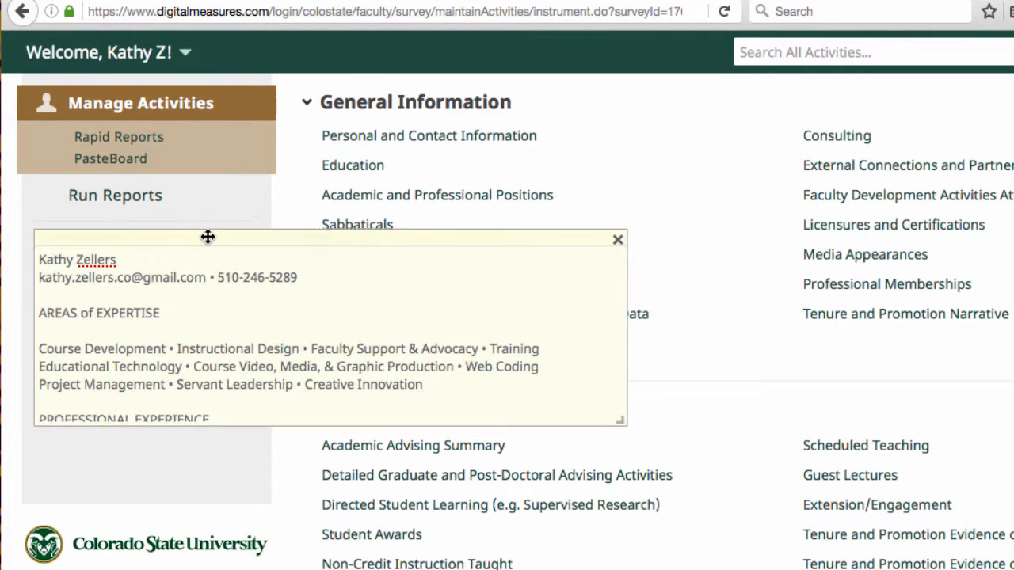
Start a new Academic and Professional Positions item and make the PasteBoard narrower and taller beside the form's entry fields
left_click(442, 202)
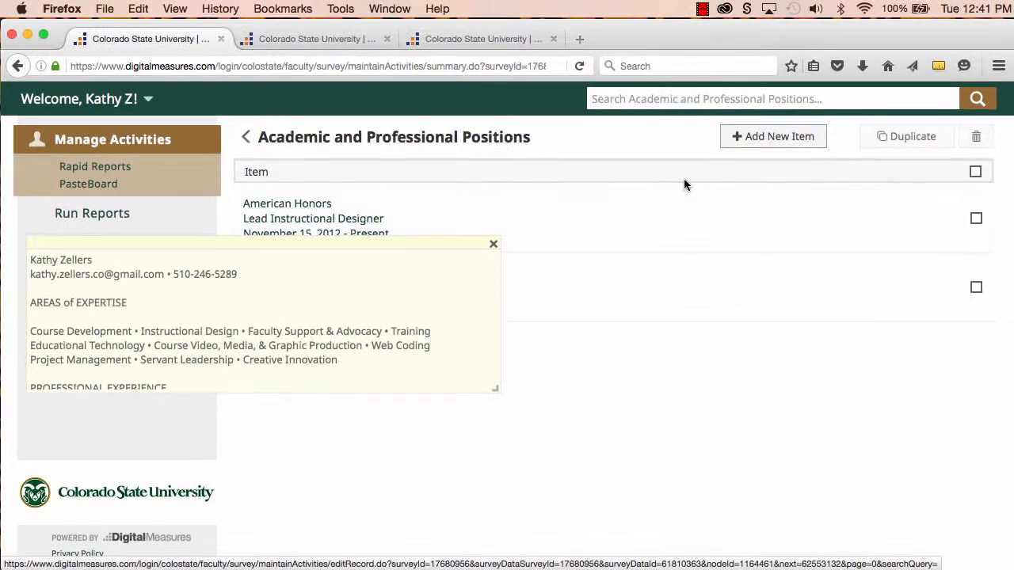
left_click(767, 138)
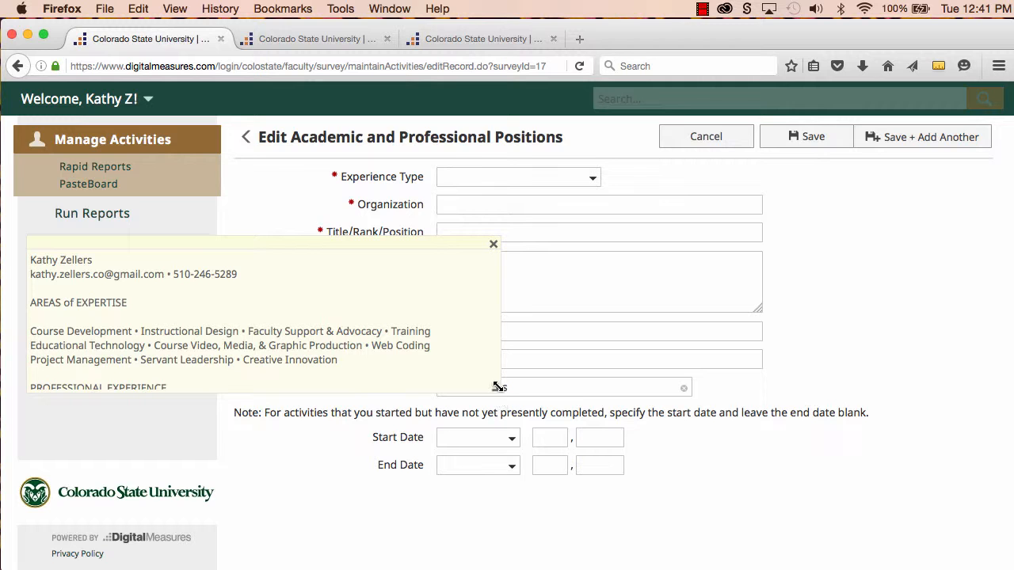
left_click_drag(497, 386, 418, 475)
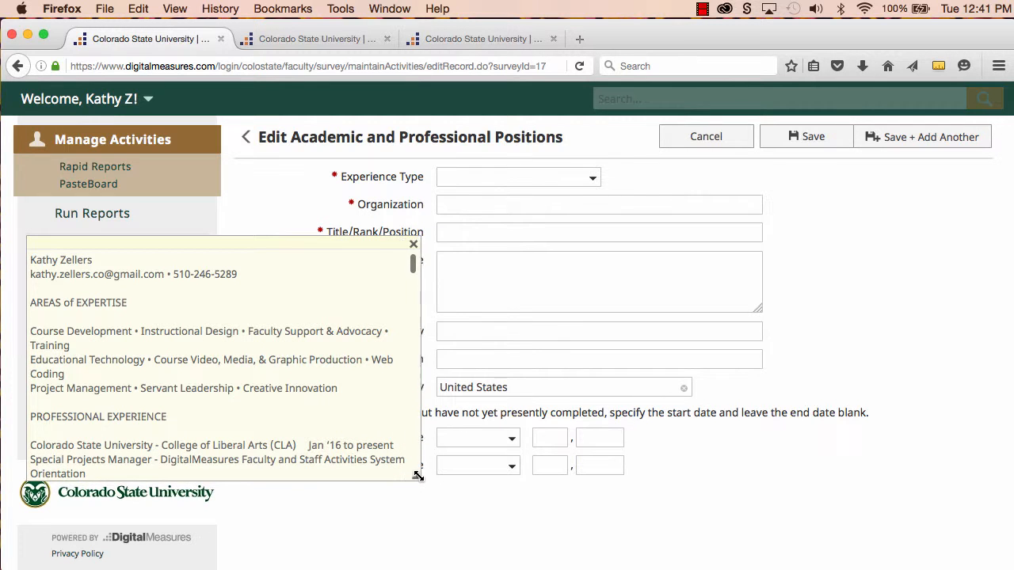
left_click_drag(339, 242, 339, 251)
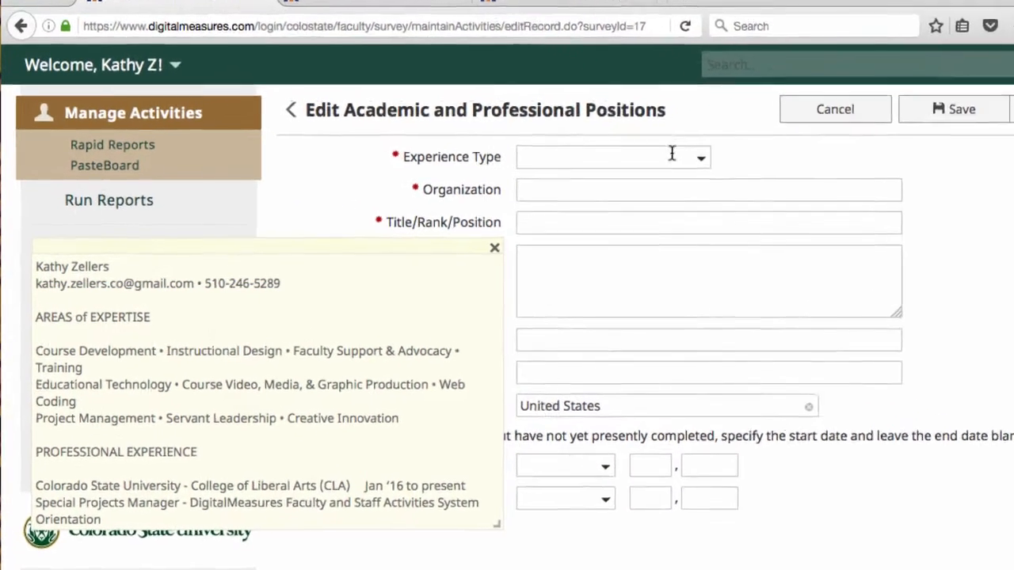
Set the experience type to Academic - Post-Secondary and copy "Colorado State University - College of Liberal Arts (CLA)" from the PasteBoard into Organization
left_click(570, 177)
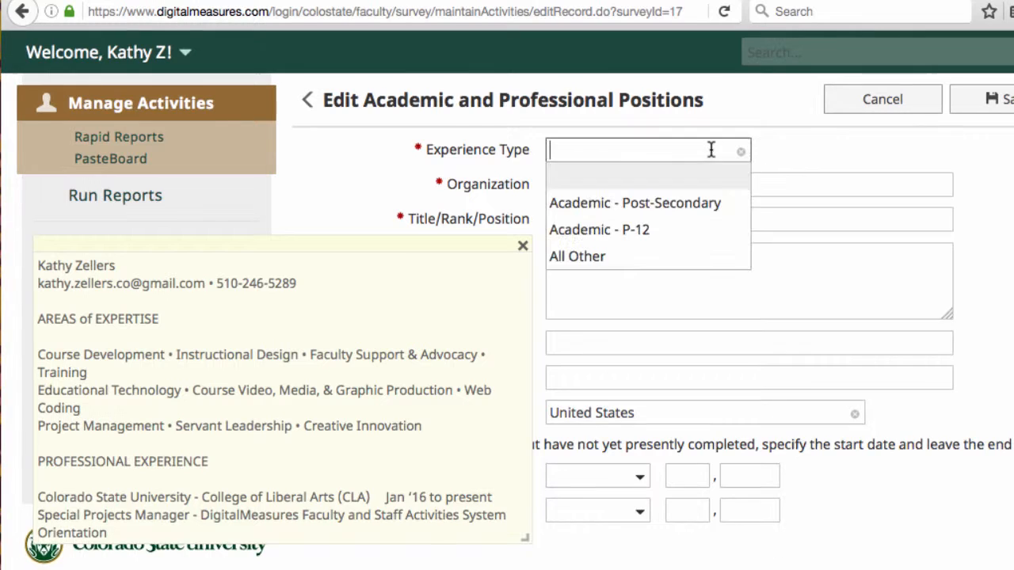
left_click(698, 204)
scroll(361, 343, "down", 2)
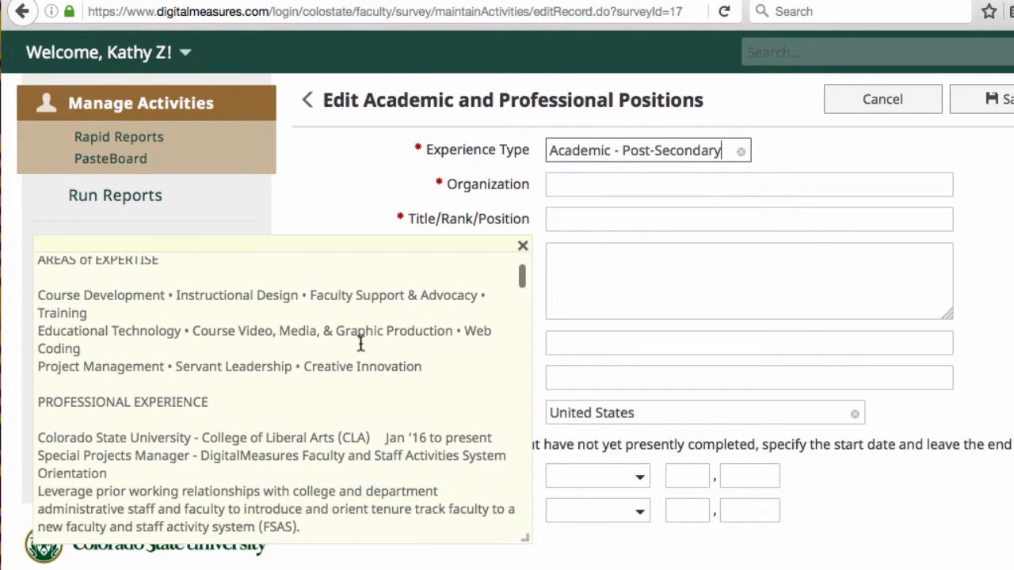
scroll(360, 343, "down", 3)
scroll(361, 343, "up", 2)
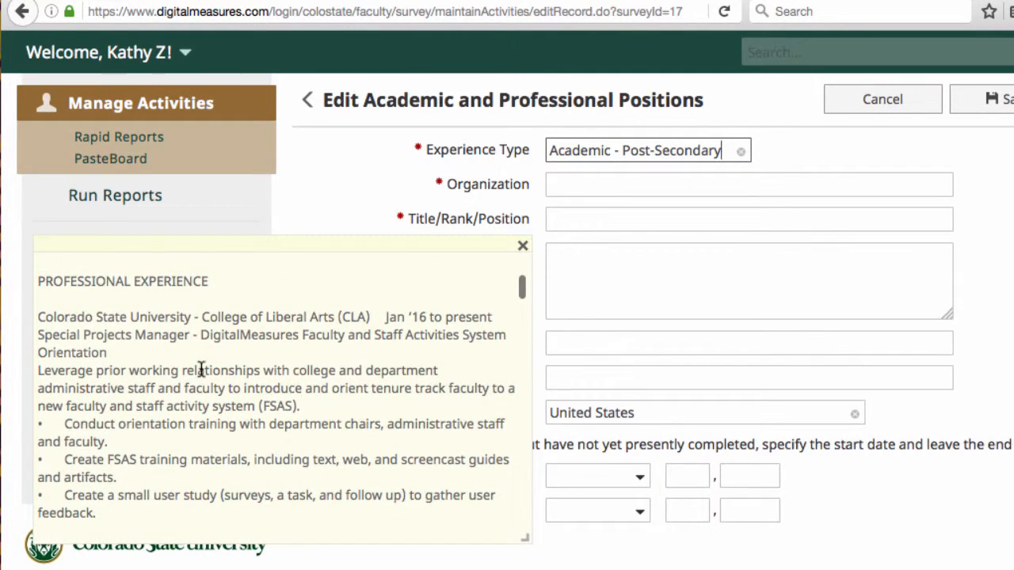
left_click_drag(380, 315, 15, 323)
key("ctrl+c")
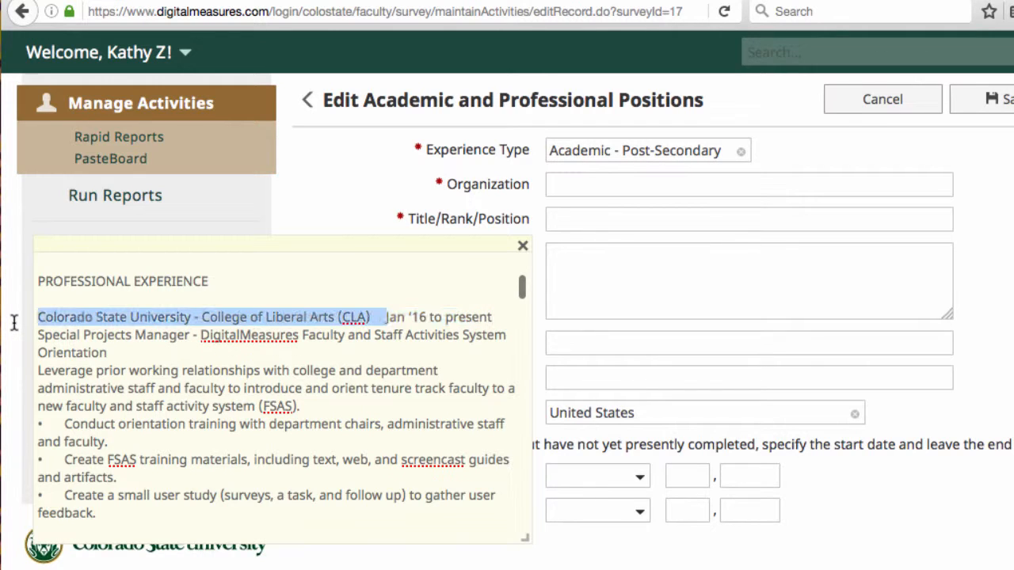
left_click(567, 182)
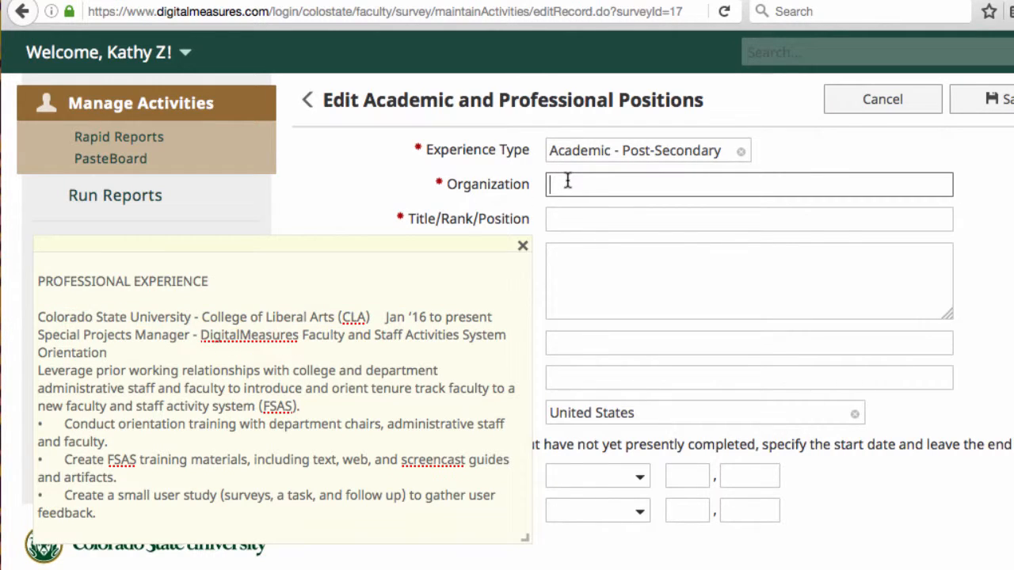
key("ctrl+v")
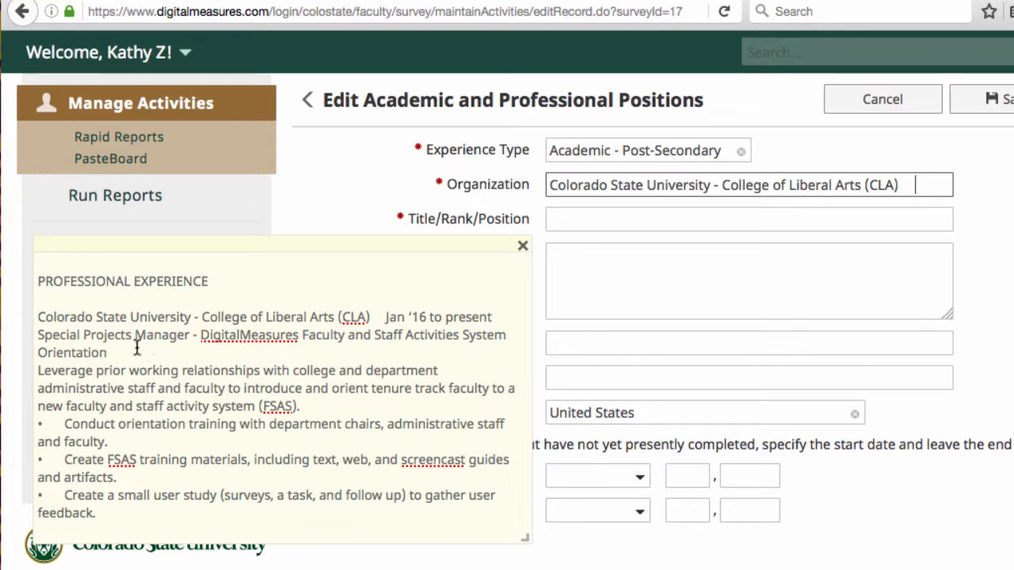
Copy "Special Projects Manager - DigitalMeasures Faculty and Staff Activities System Orientation" from the PasteBoard into Title/Rank/Position
left_click_drag(107, 352, 29, 336)
key("ctrl+c")
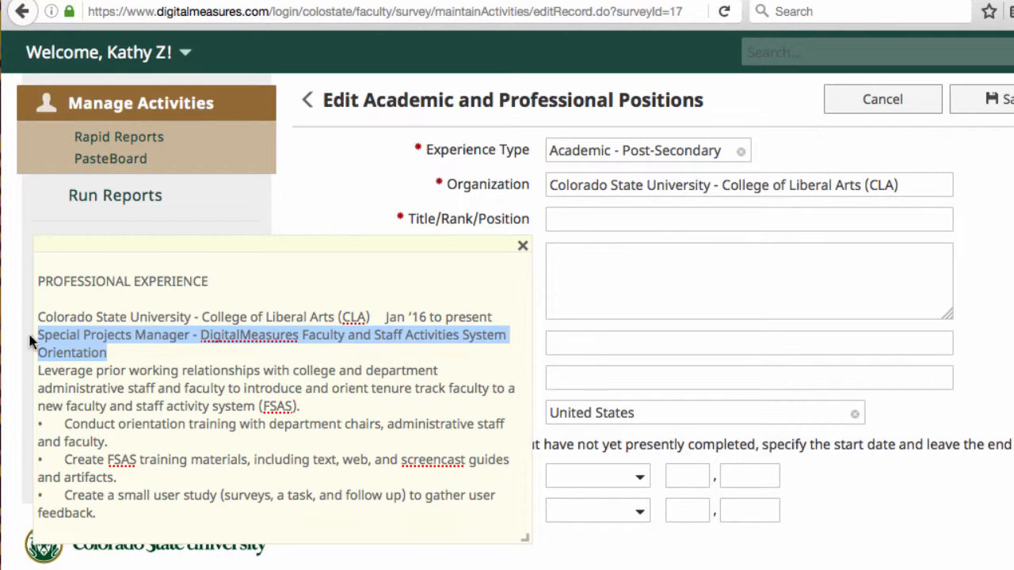
left_click(581, 221)
key("ctrl+v")
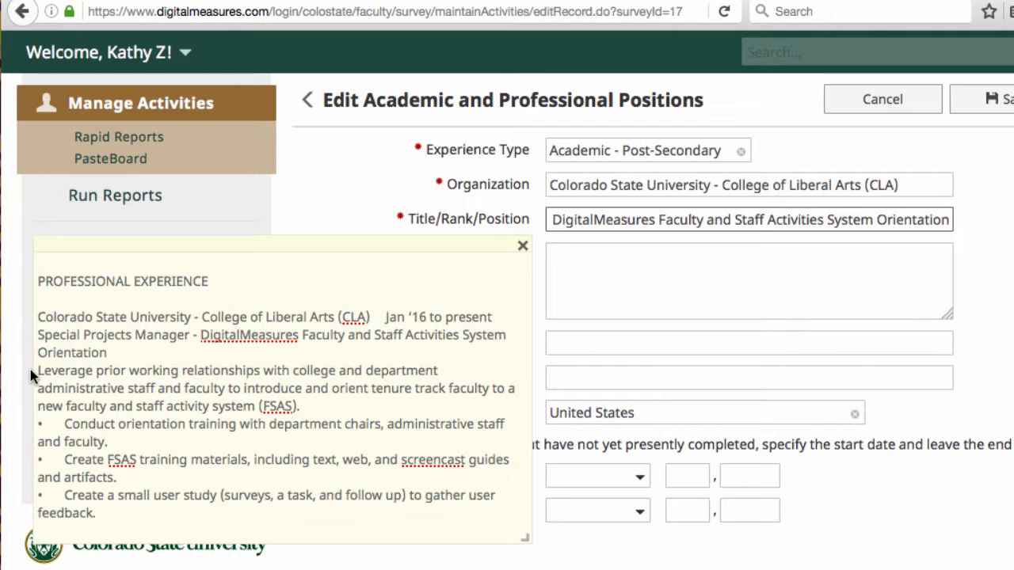
Copy the "Leverage prior working relationships" paragraph and its three bullets from the PasteBoard into the large text box below Title/Rank/Position
left_click_drag(38, 370, 114, 514)
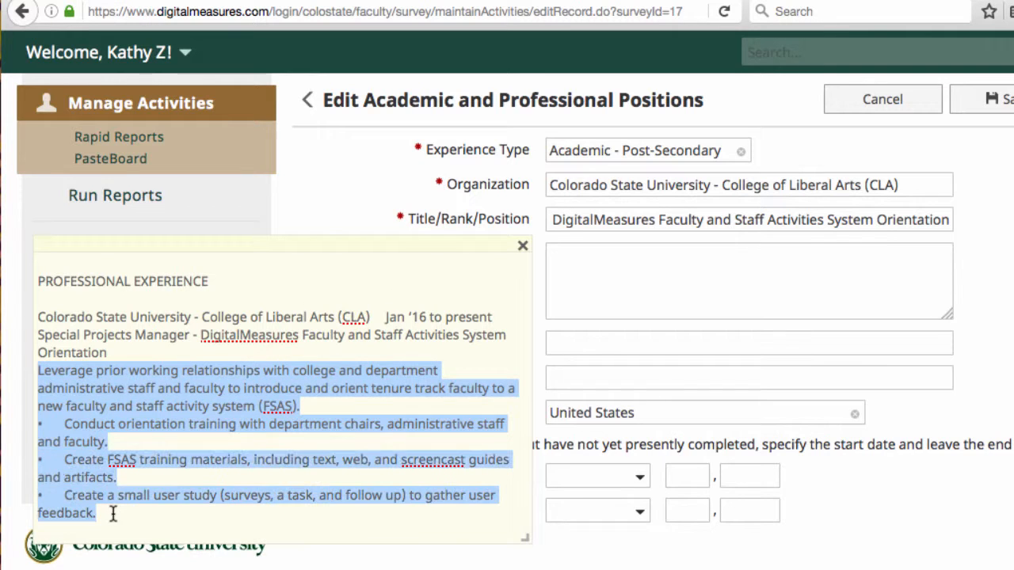
key("ctrl+c")
left_click(584, 254)
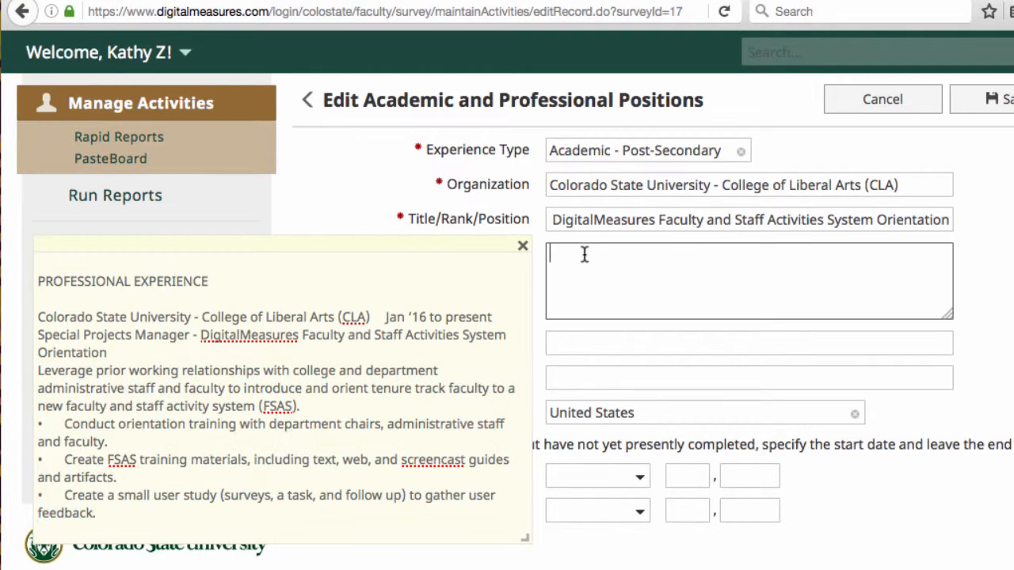
key("ctrl+v")
scroll(624, 271, "up", 3)
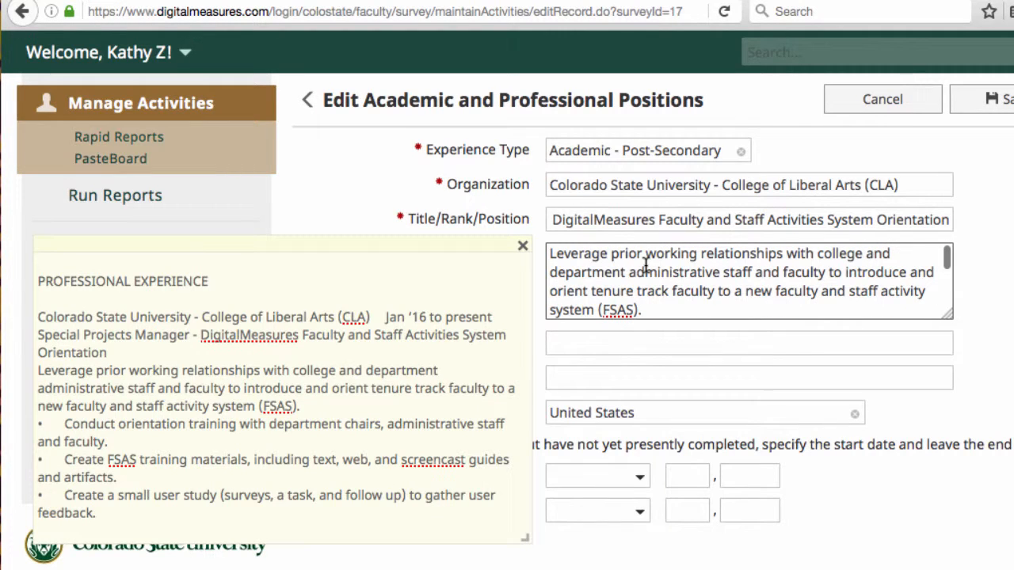
Set the position's start date to January 01, 2016
left_click(622, 477)
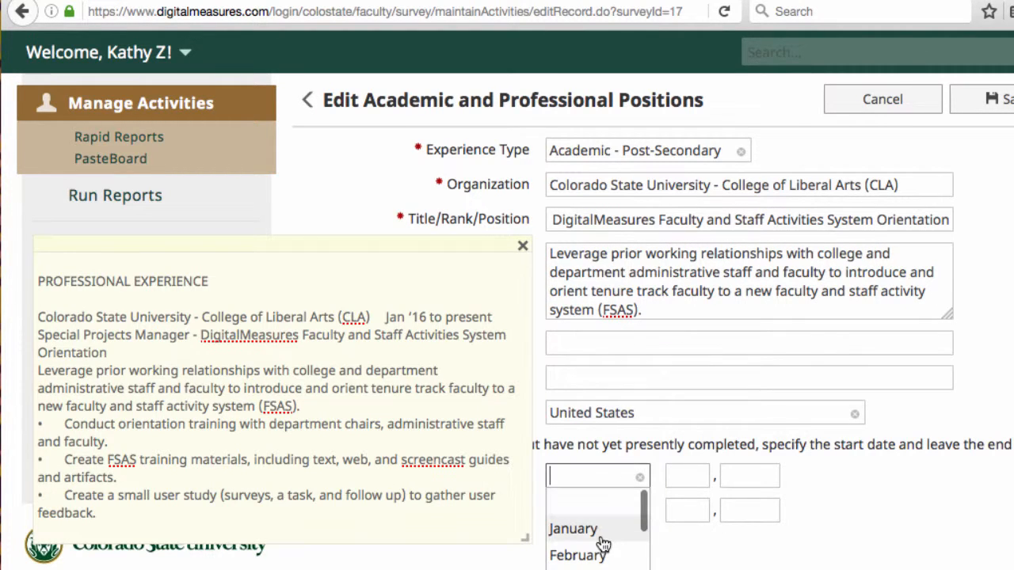
left_click(596, 530)
left_click(695, 477)
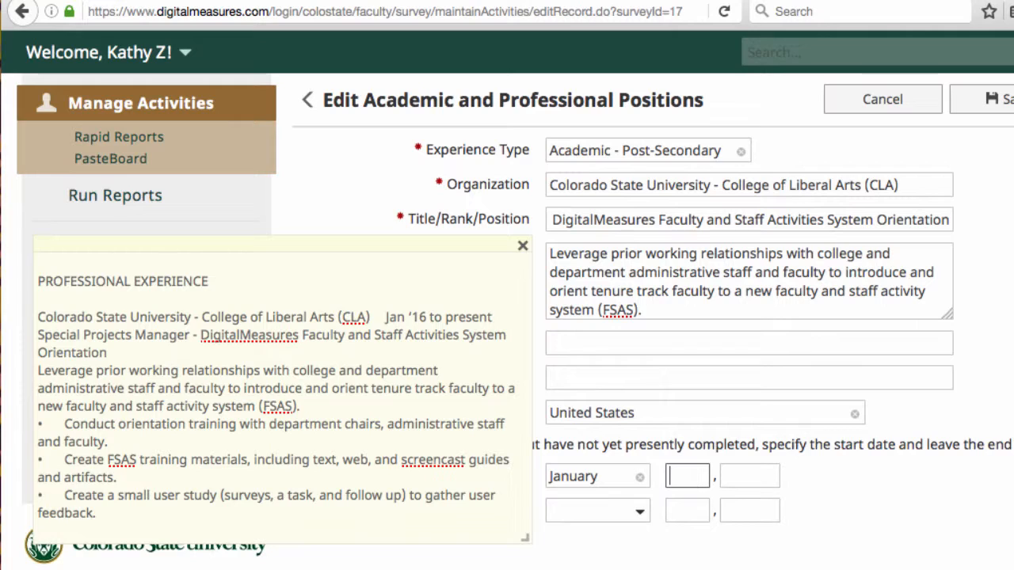
type("01")
key("Tab")
type("201")
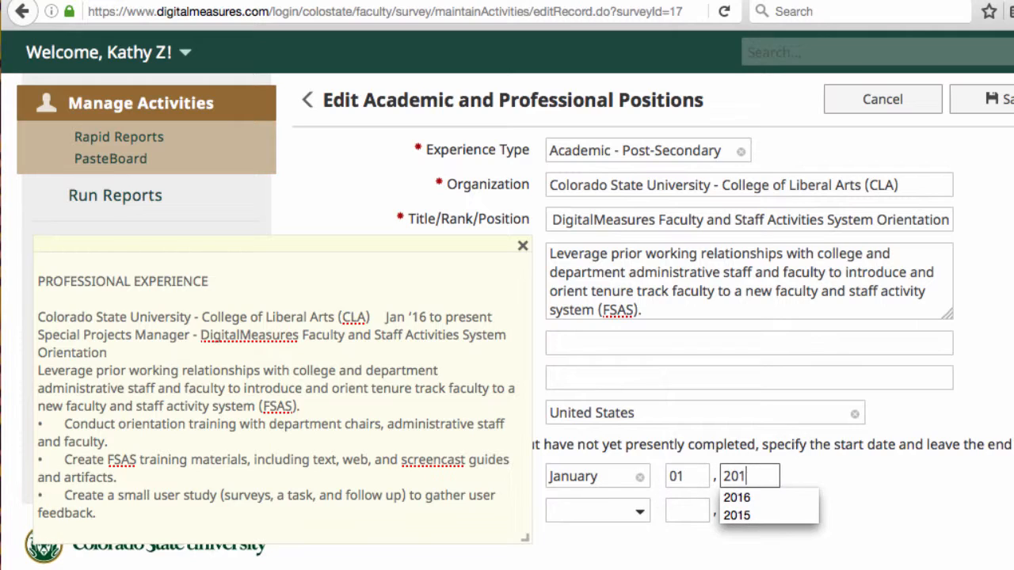
type("6")
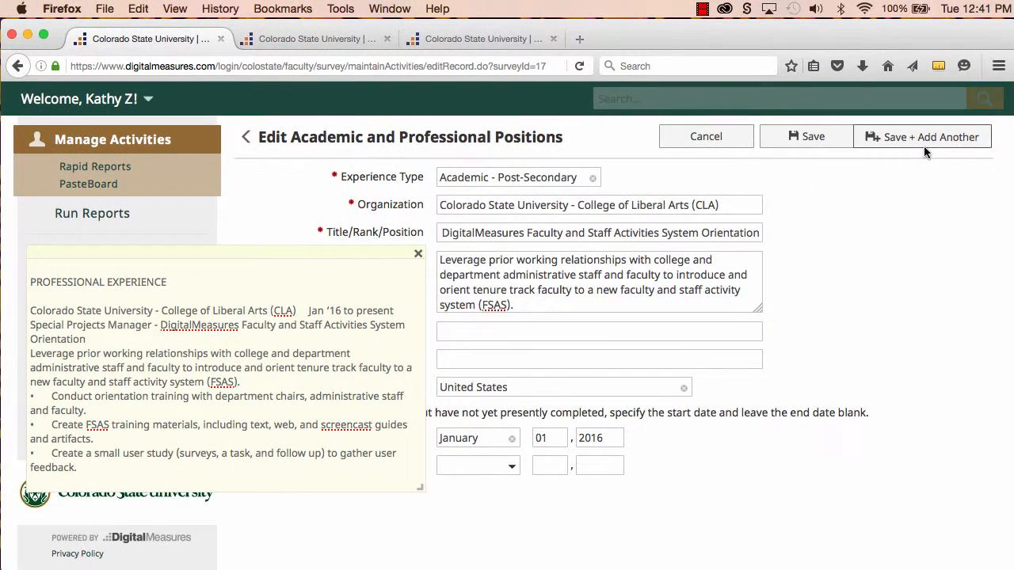
Save the position with a further blank record opened, and find the LMS Coordinator entry in the PasteBoard
left_click(920, 137)
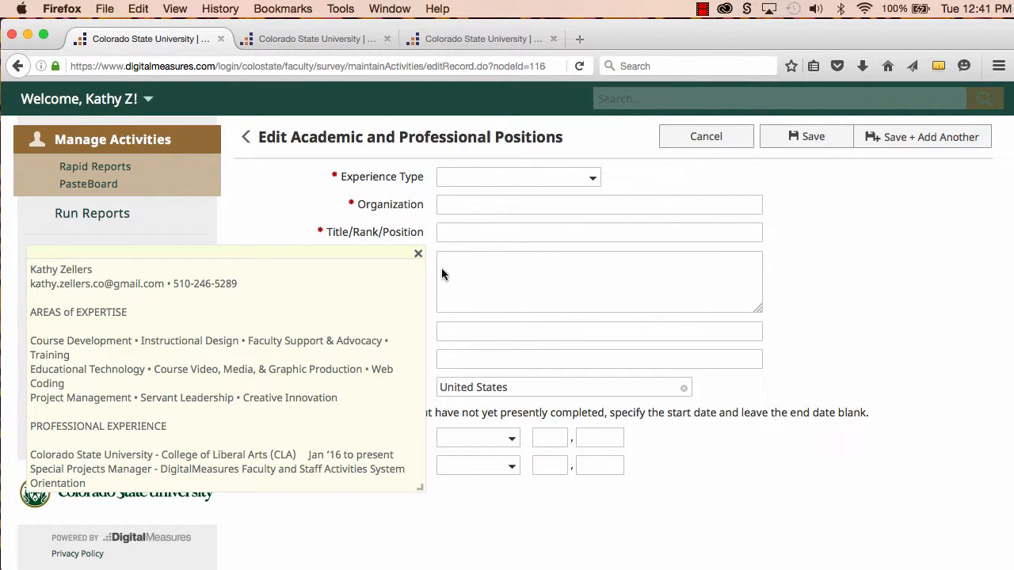
scroll(359, 317, "down", 10)
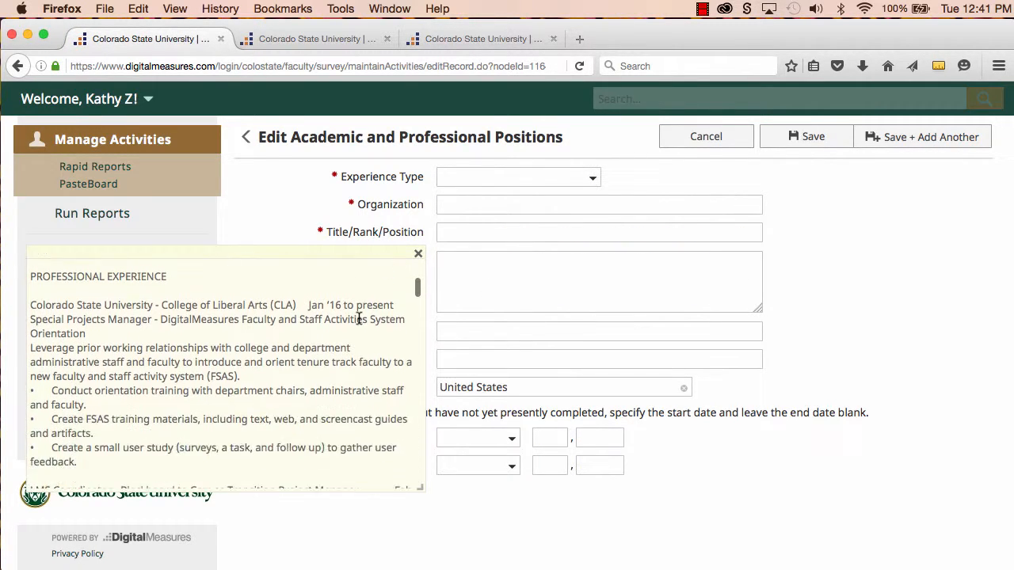
scroll(359, 317, "down", 5)
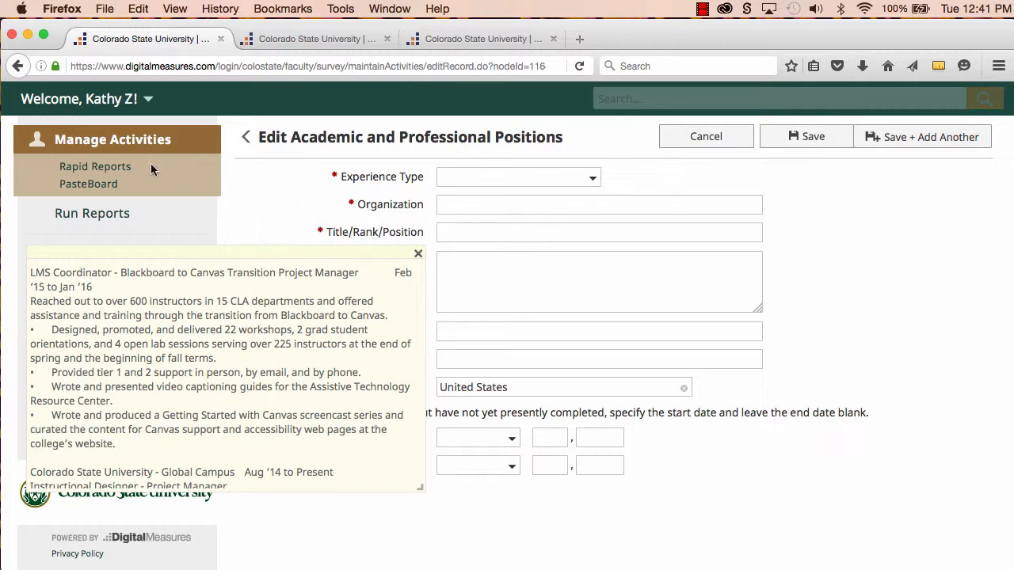
Return to the Manage Activities overview without filling in the blank record, close the PasteBoard and look over the Teaching/Advising section
left_click(143, 142)
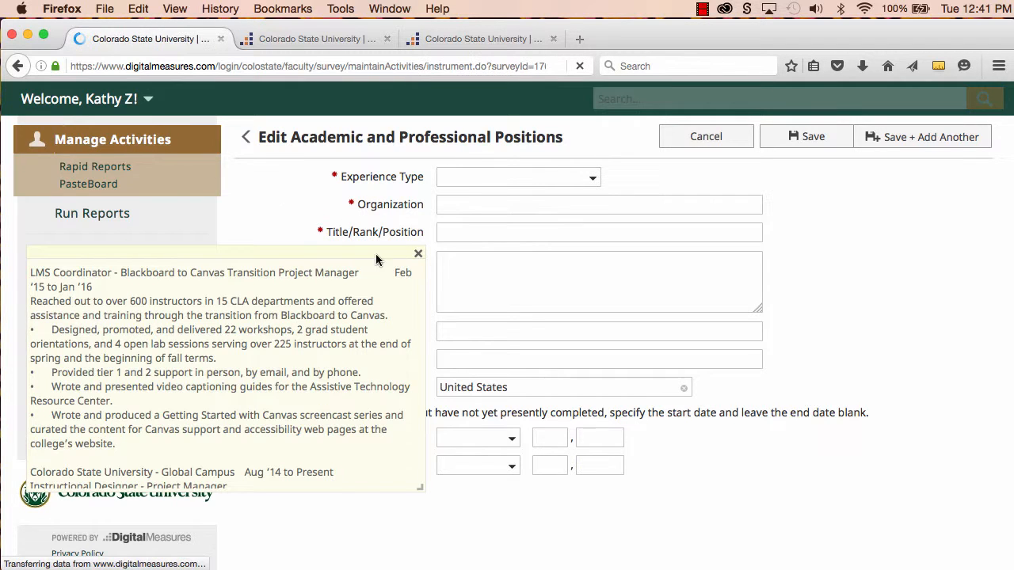
left_click(419, 254)
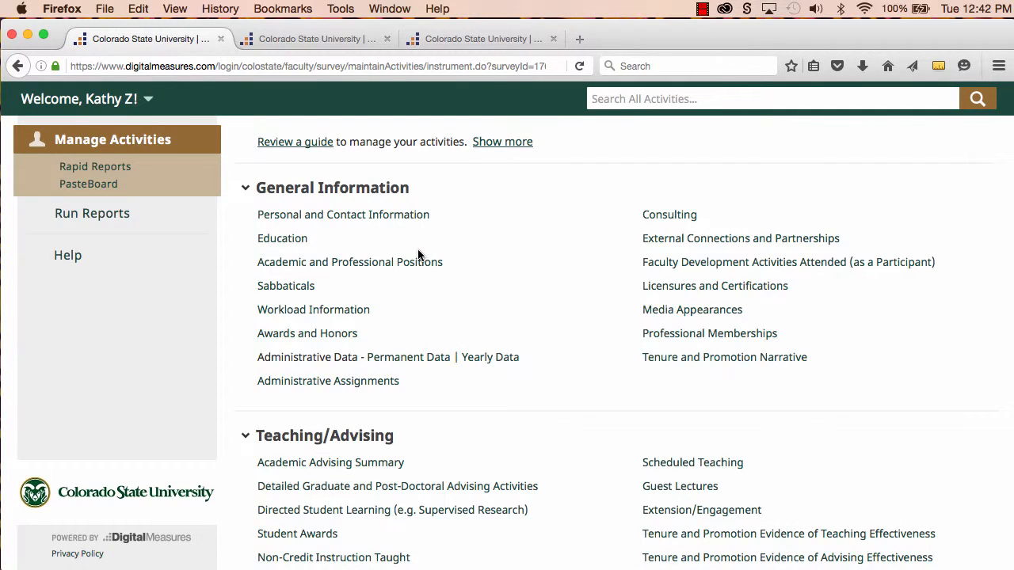
scroll(432, 270, "down", 2)
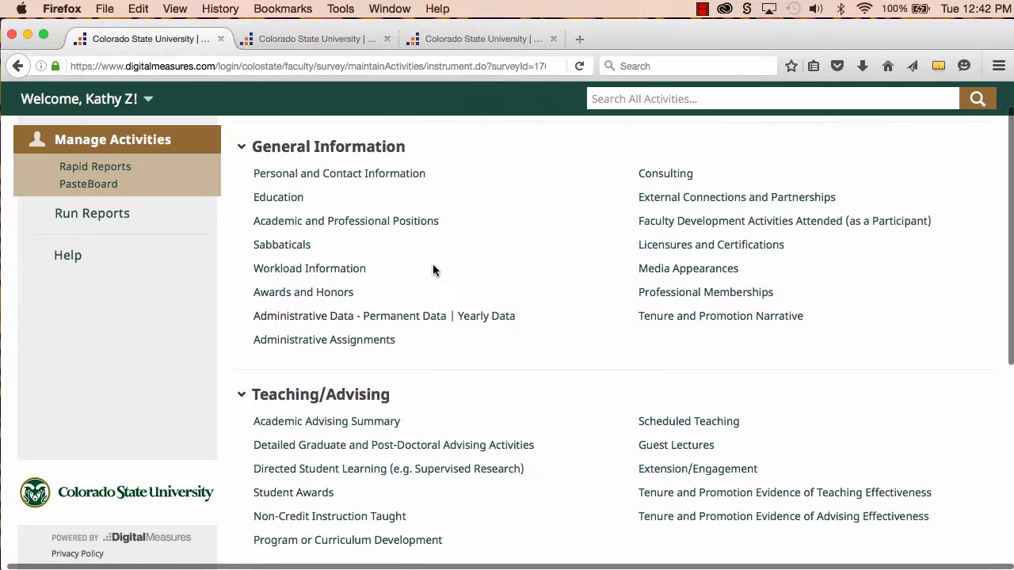
scroll(363, 422, "down", 2)
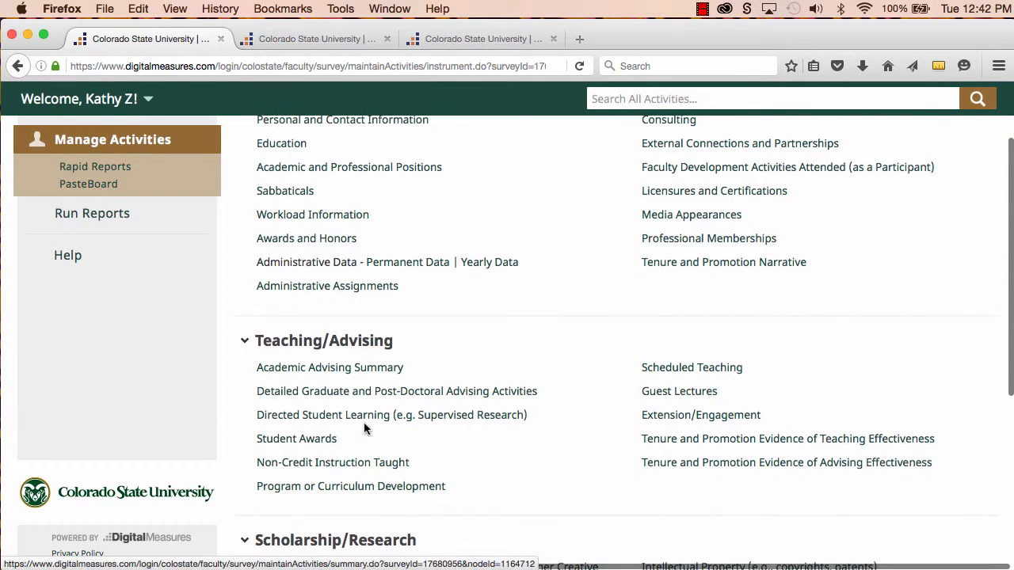
Open an existing Scheduled Teaching record and examine the files attached under Evidence of Teaching Effectiveness
left_click(702, 369)
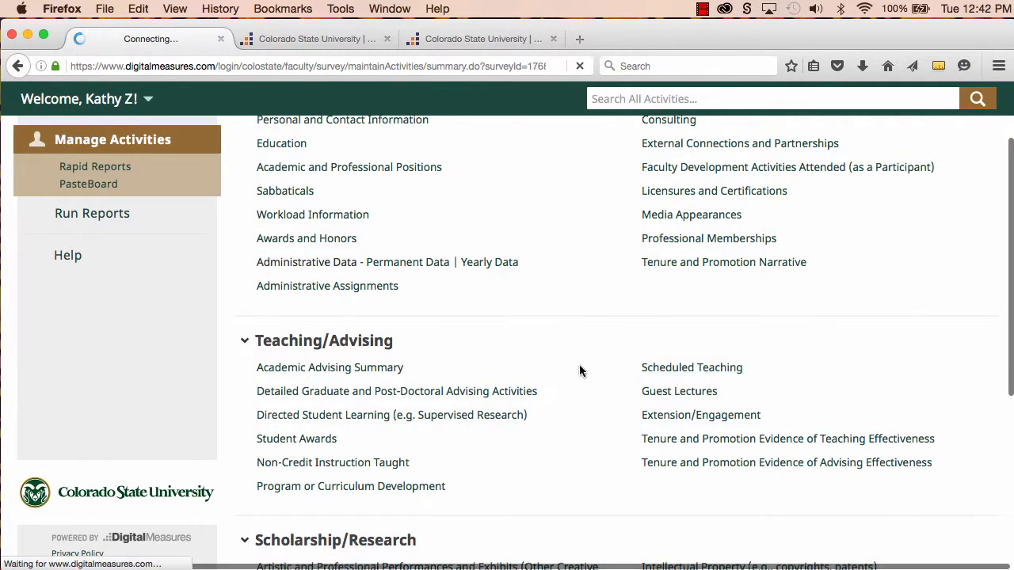
left_click(301, 283)
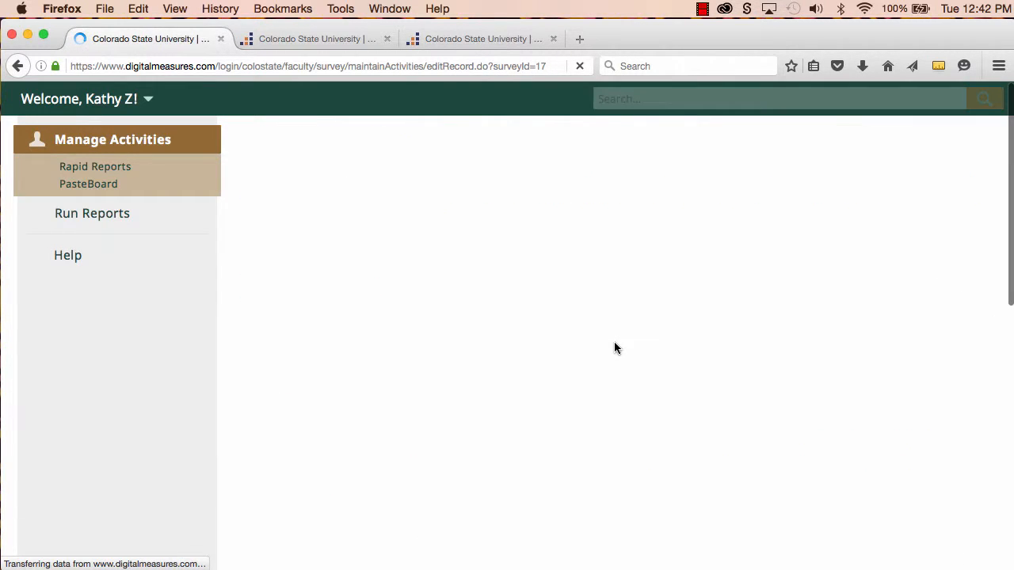
scroll(615, 345, "down", 5)
scroll(614, 347, "down", 1)
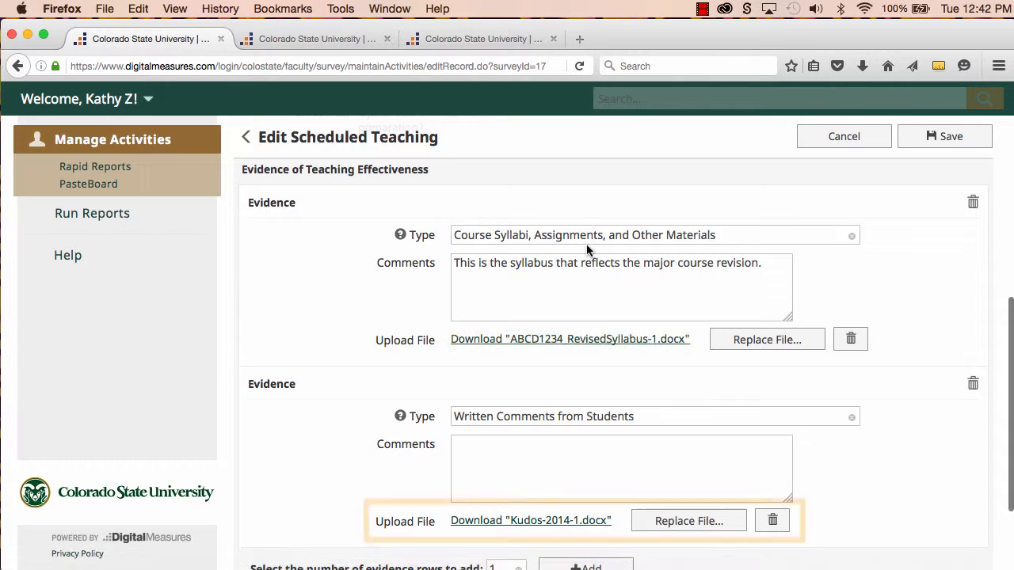
Open the "Reading hypermedia" record under Intellectual Contributions from the activities overview and find its Full-text of this item attachment
left_click(159, 141)
scroll(312, 328, "down", 5)
left_click(307, 515)
left_click(327, 229)
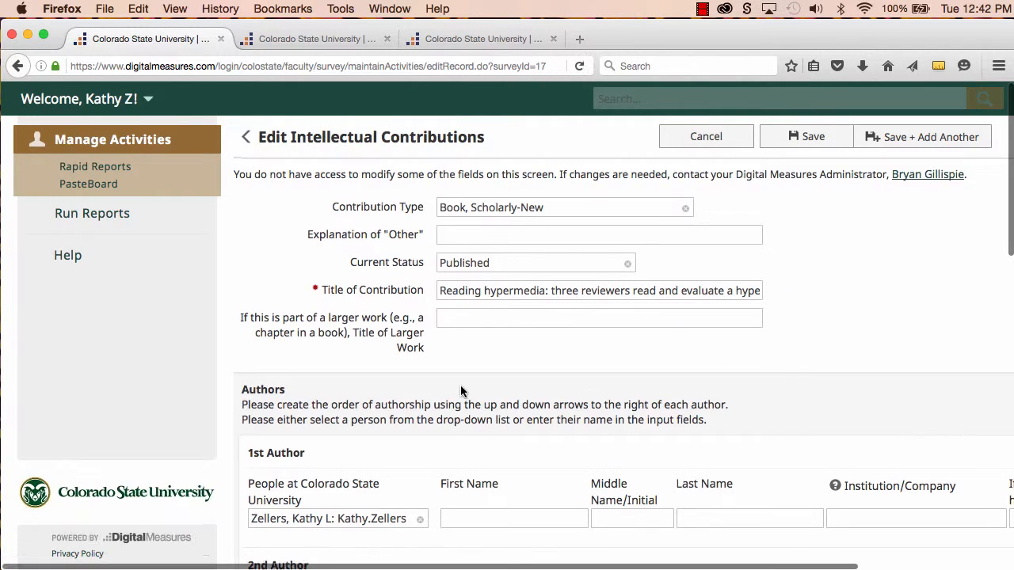
scroll(460, 385, "down", 10)
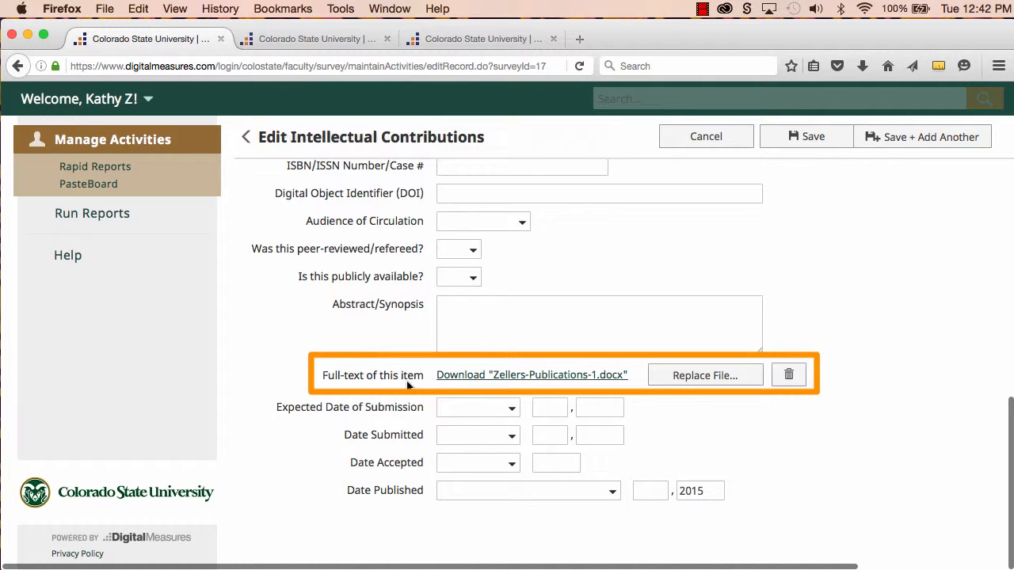
Open the Therapy record under Artistic and Professional Performances and Exhibits and find its Movie or audio file of this item field
left_click(113, 140)
scroll(343, 269, "down", 4)
left_click(325, 418)
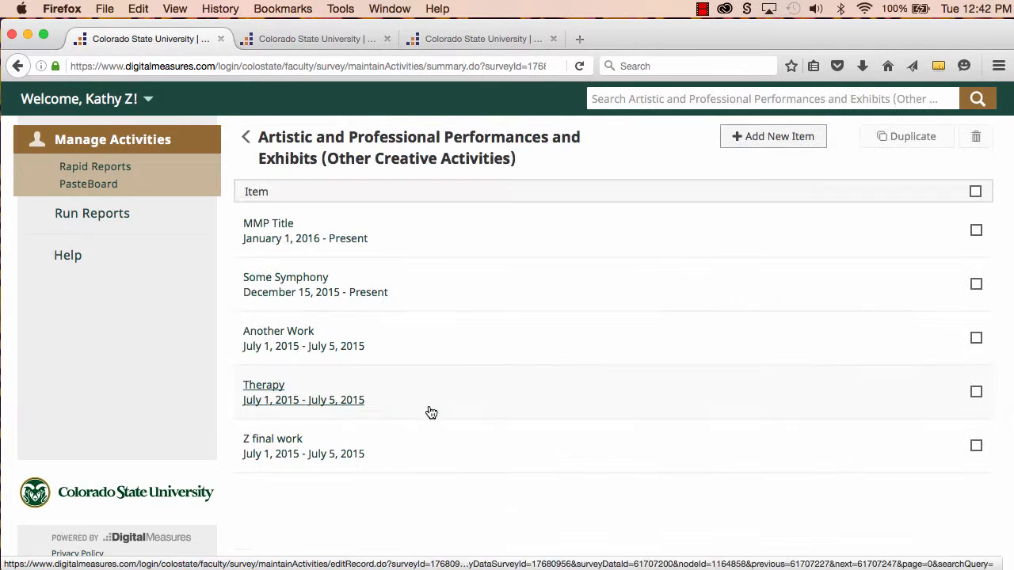
left_click(431, 413)
scroll(475, 309, "down", 10)
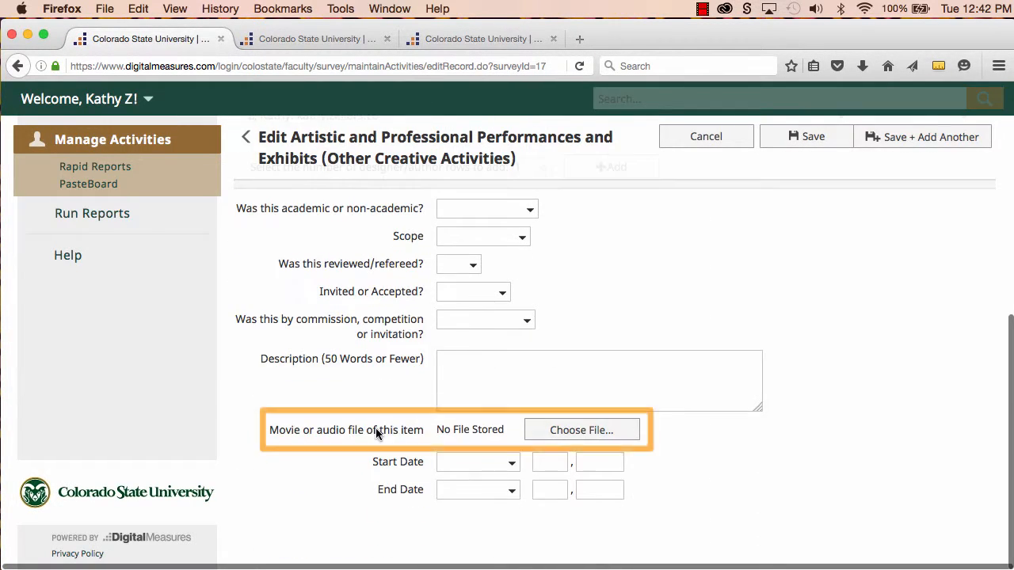
Open a blank Funded Contracts, Fellowships, Grants and Sponsored Research record and find its Award Letter upload field
left_click(124, 144)
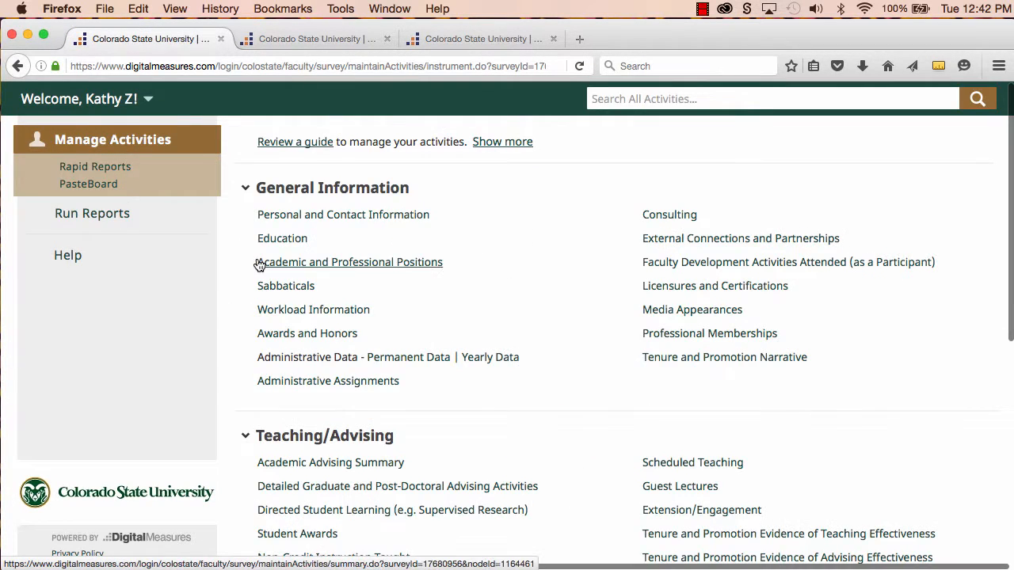
scroll(260, 261, "down", 10)
left_click(292, 360)
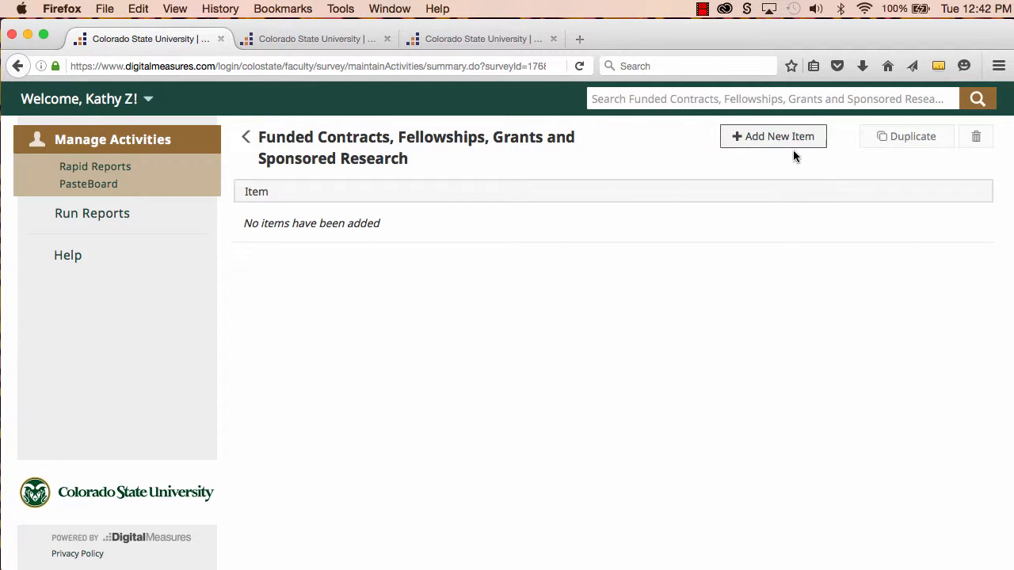
left_click(792, 143)
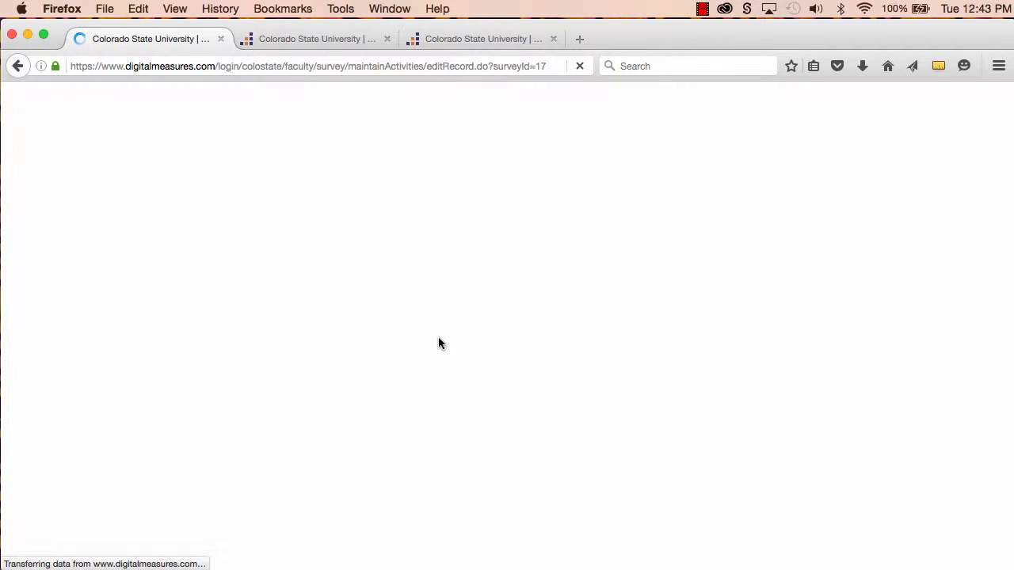
scroll(438, 340, "down", 10)
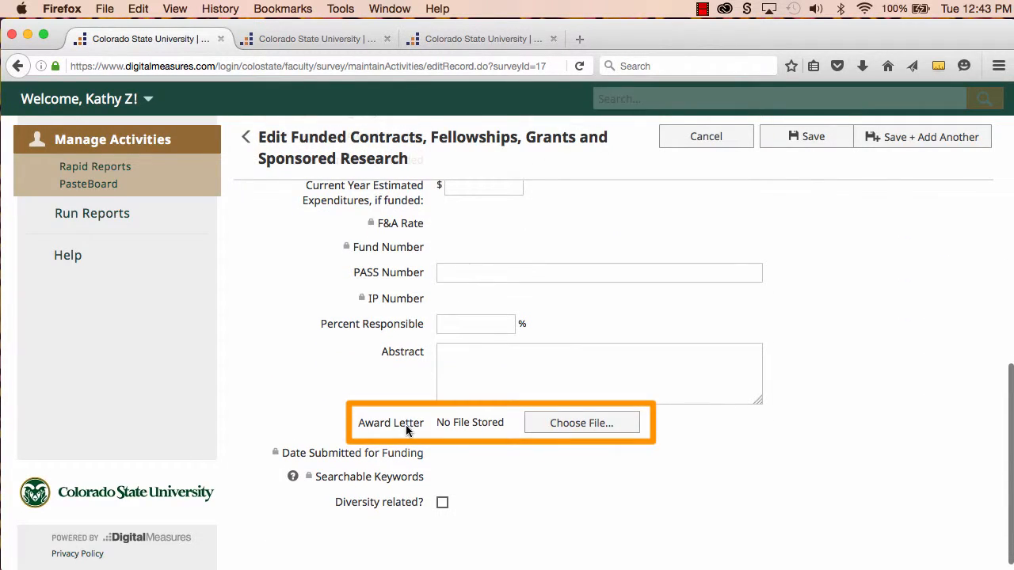
key("super+Tab")
scroll(625, 331, "down", 4)
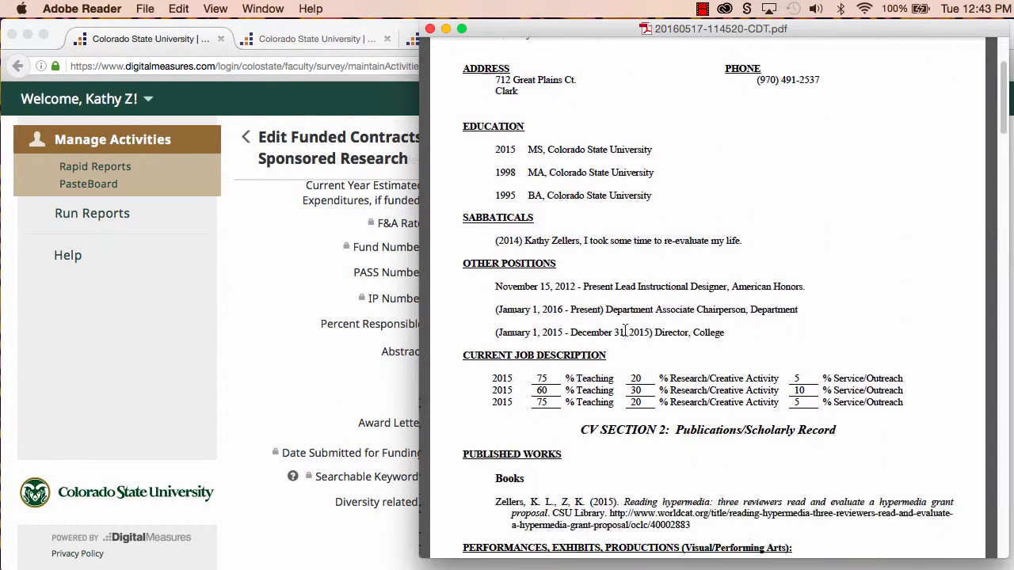
scroll(625, 330, "down", 15)
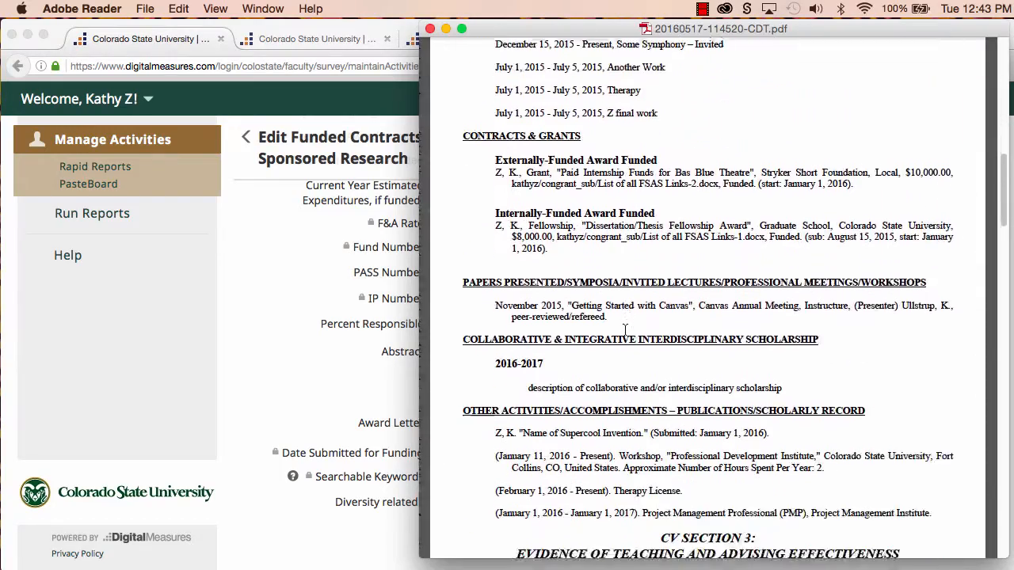
scroll(625, 330, "down", 15)
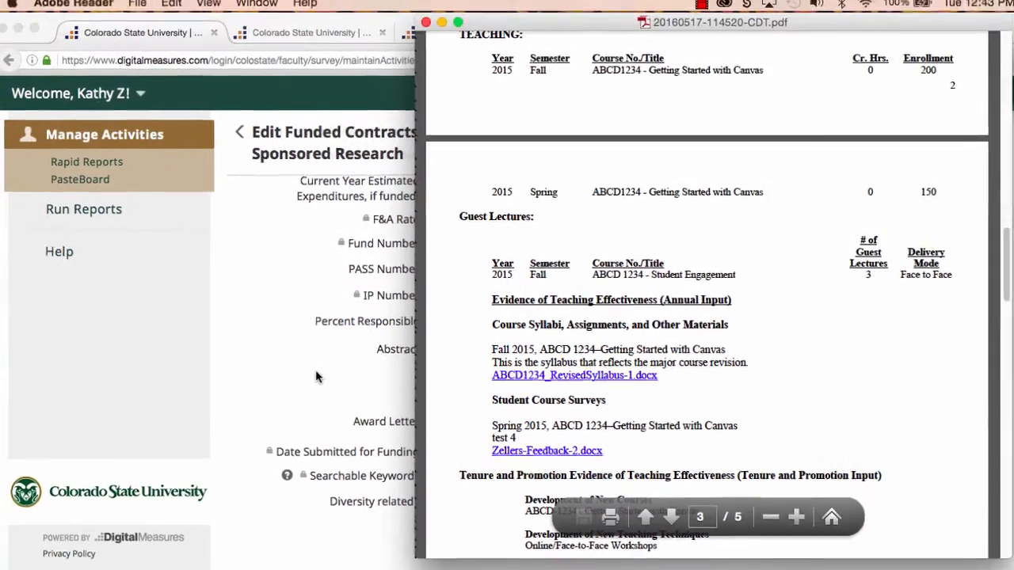
Switch back to Firefox, return to the Manage Activities overview and open the Intellectual Contributions list under Scholarship/Research
left_click(316, 376)
left_click(137, 135)
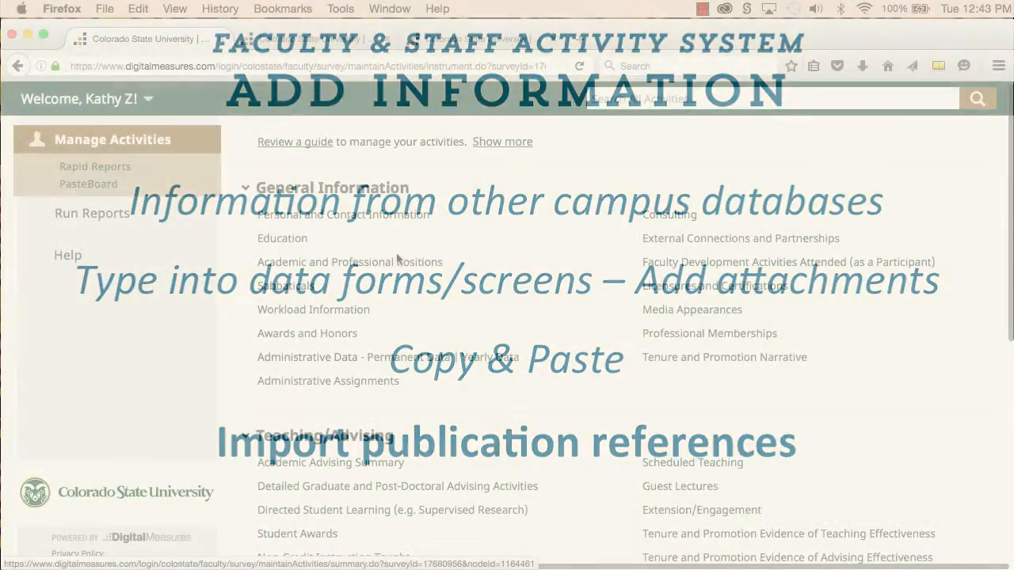
scroll(377, 372, "down", 2)
scroll(377, 373, "down", 3)
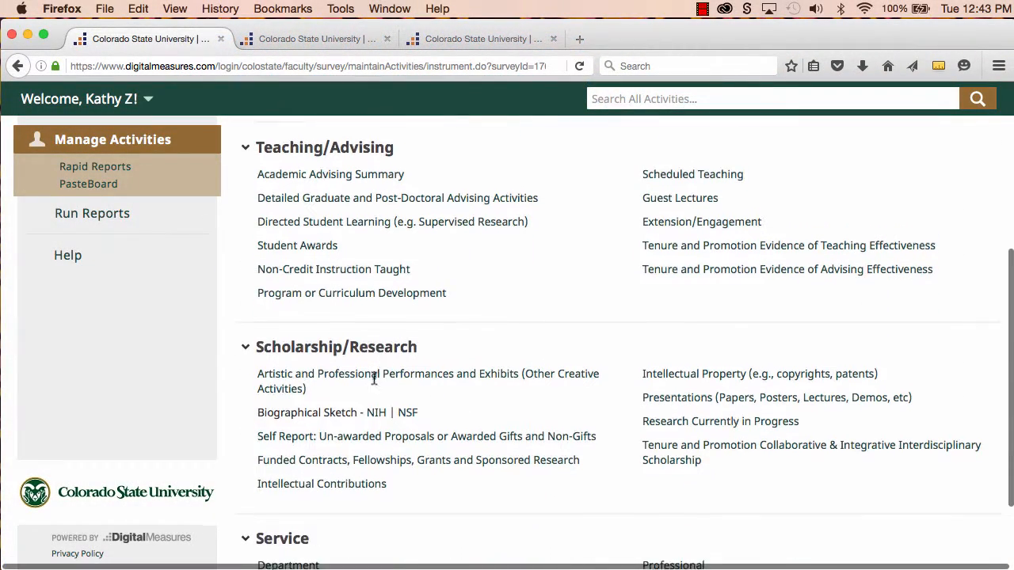
left_click(340, 485)
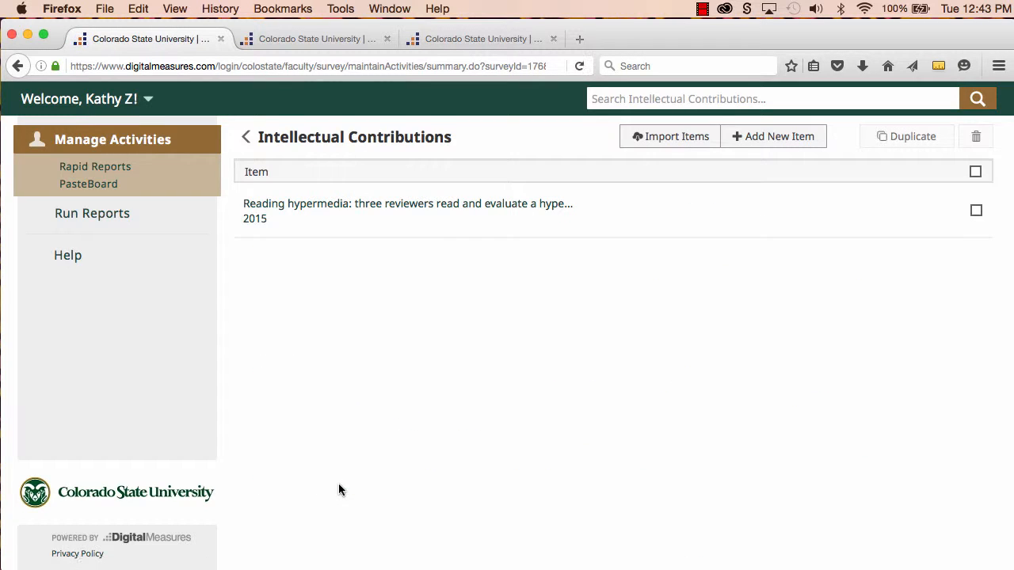
Look over the fields of a blank Intellectual Contributions record and cancel it without entering anything
left_click(759, 141)
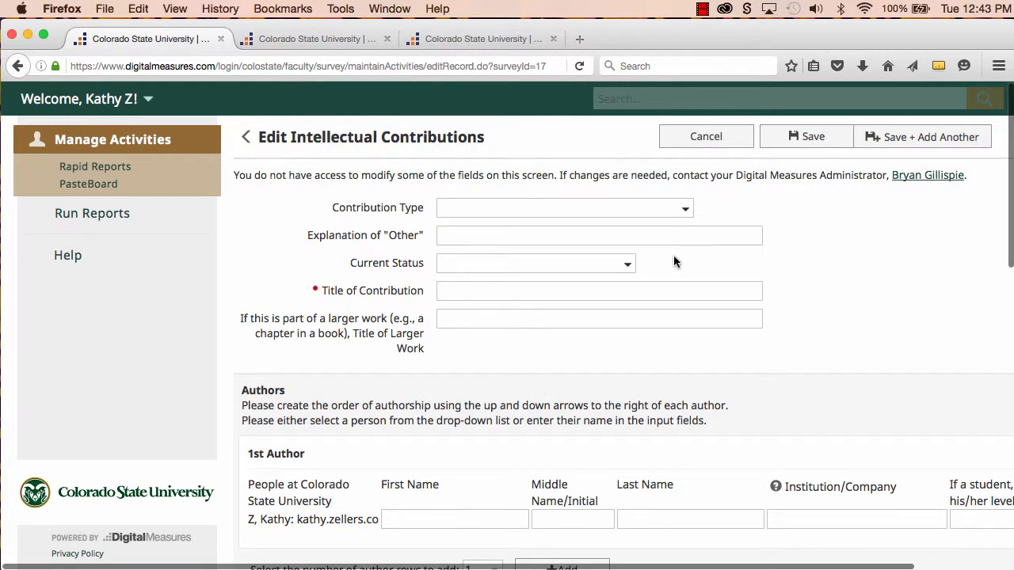
scroll(673, 270, "down", 10)
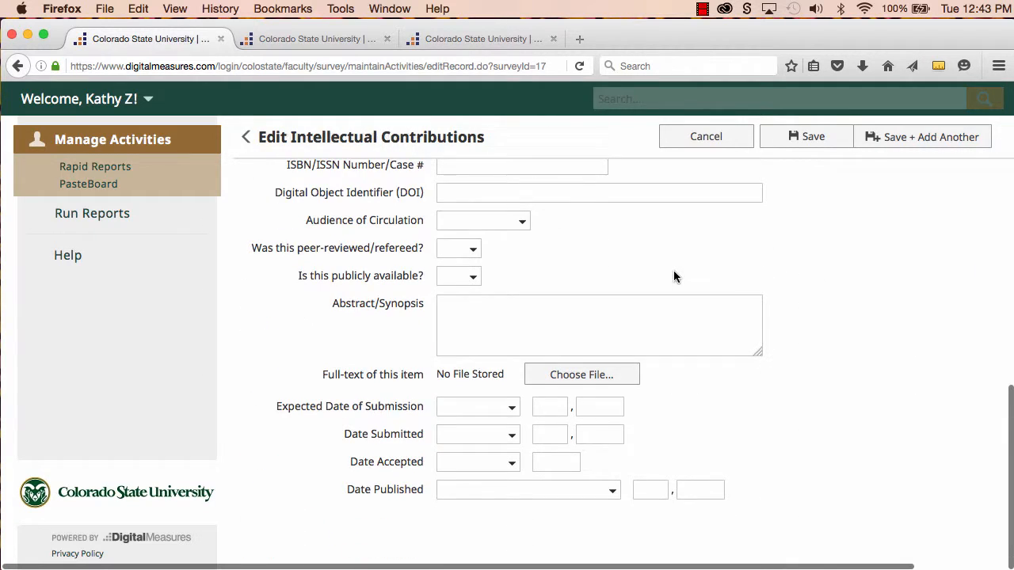
scroll(674, 275, "up", 10)
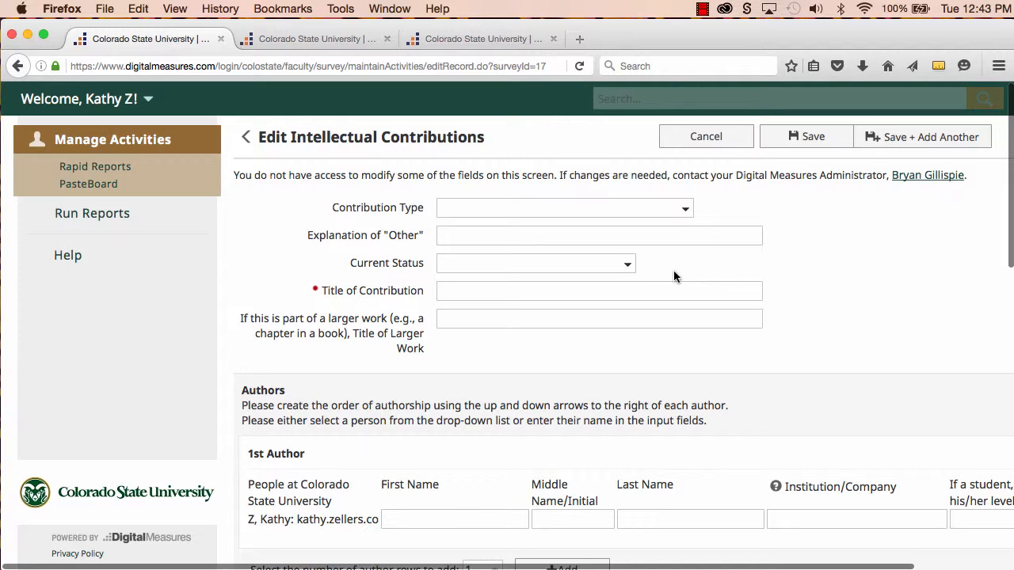
left_click(705, 136)
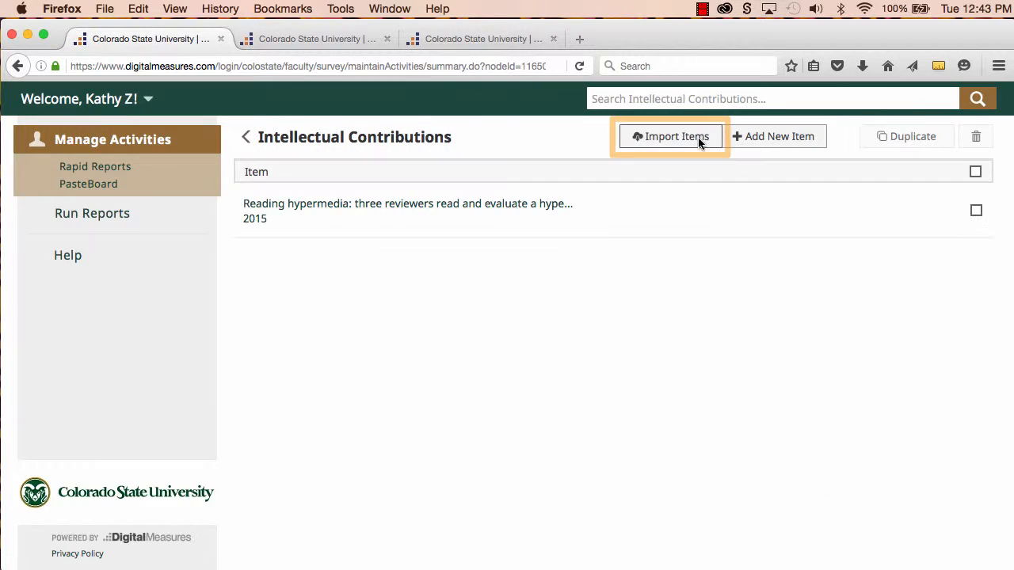
View the Import Items options with Option A for a file exported from another system selected, and return to Manage Activities without importing
left_click(683, 137)
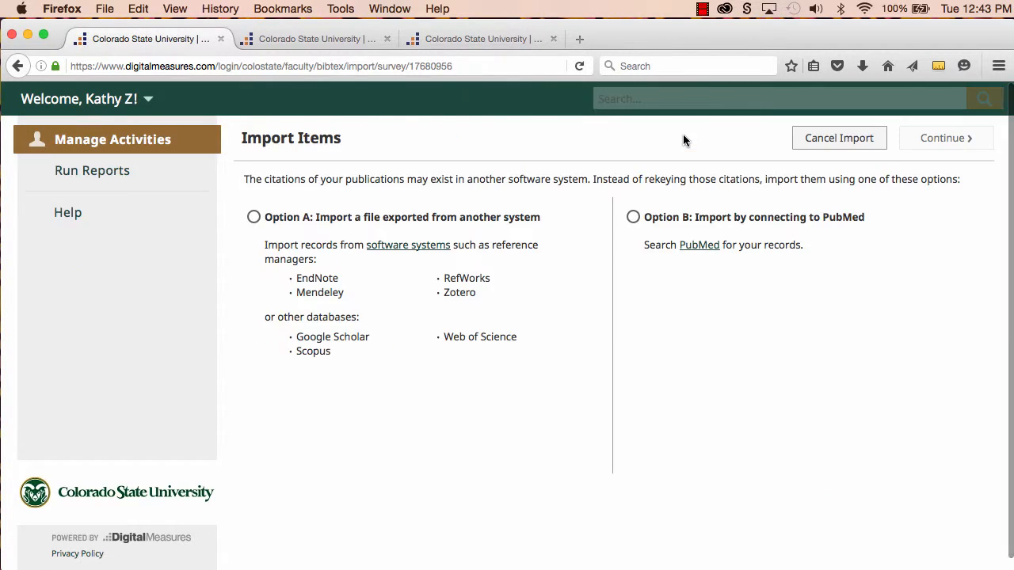
left_click(253, 216)
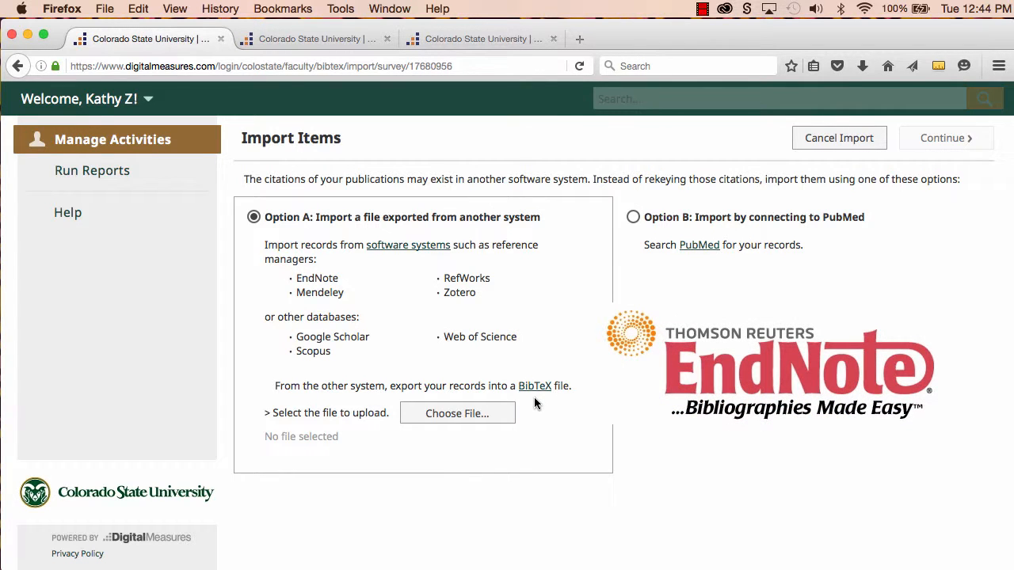
left_click(163, 146)
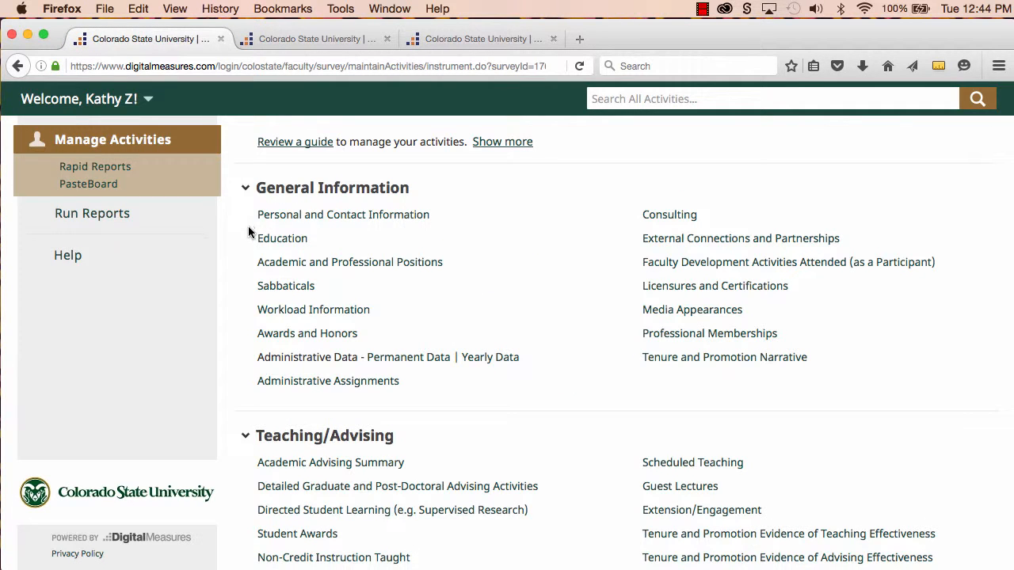
Collapse the General Information, Teaching/Advising, Scholarship/Research and Service sections of the activities overview
scroll(249, 227, "down", 1)
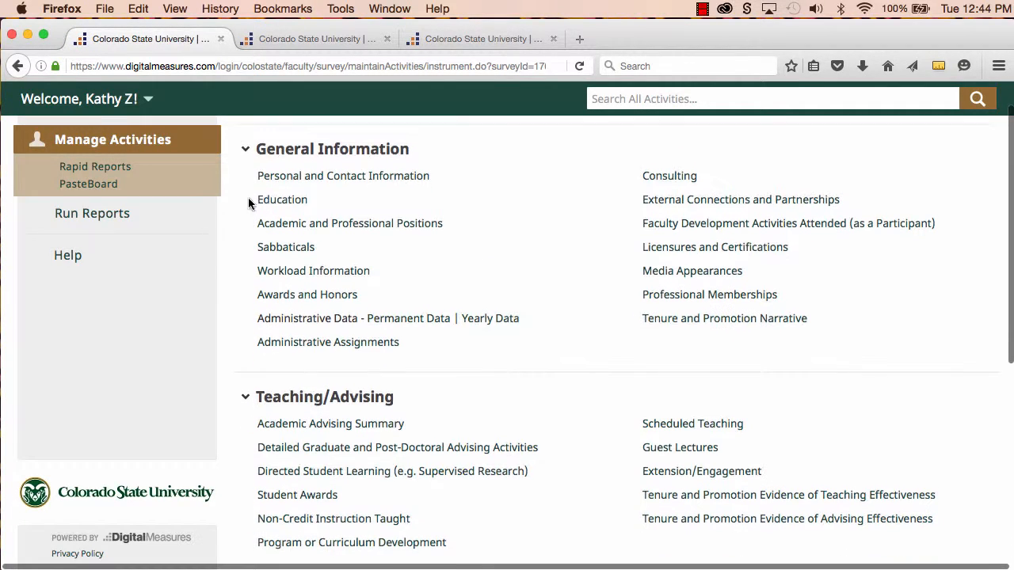
left_click(245, 155)
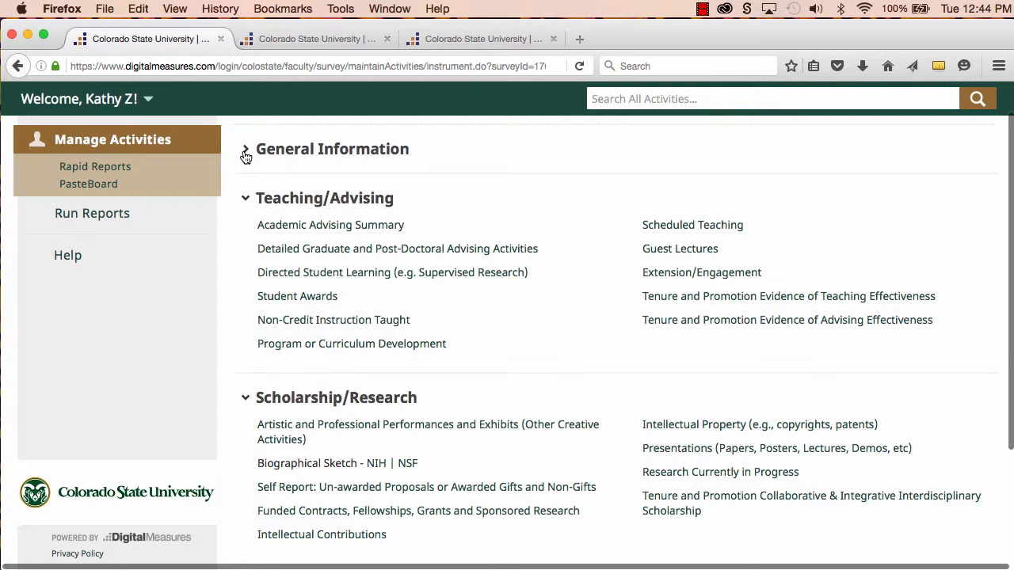
left_click(246, 200)
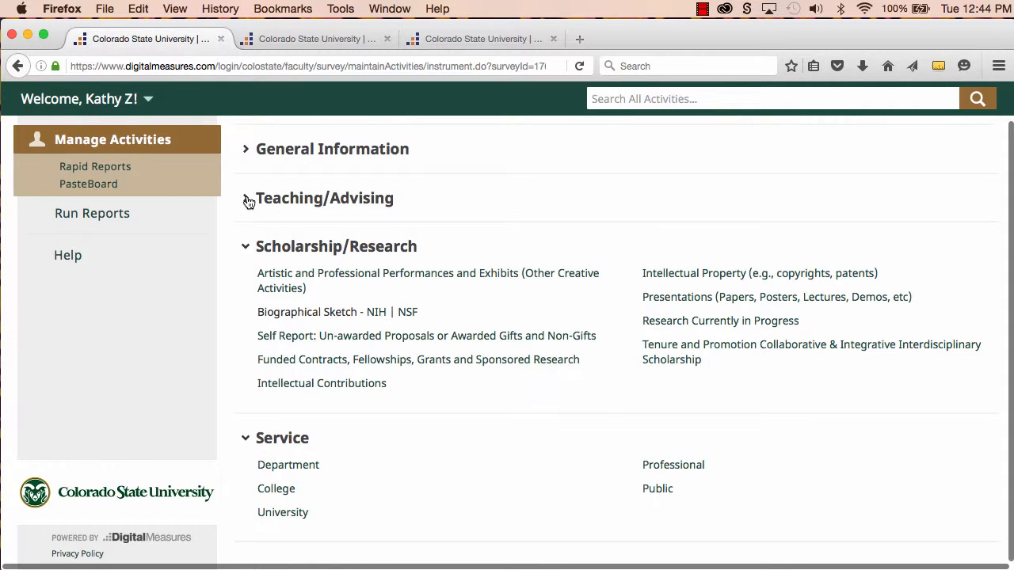
left_click(246, 249)
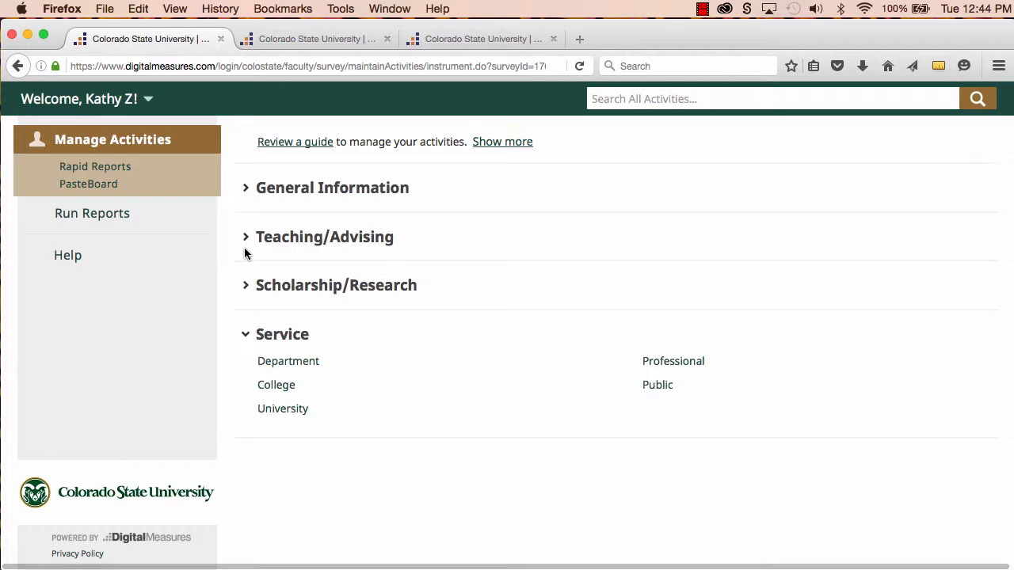
left_click(243, 334)
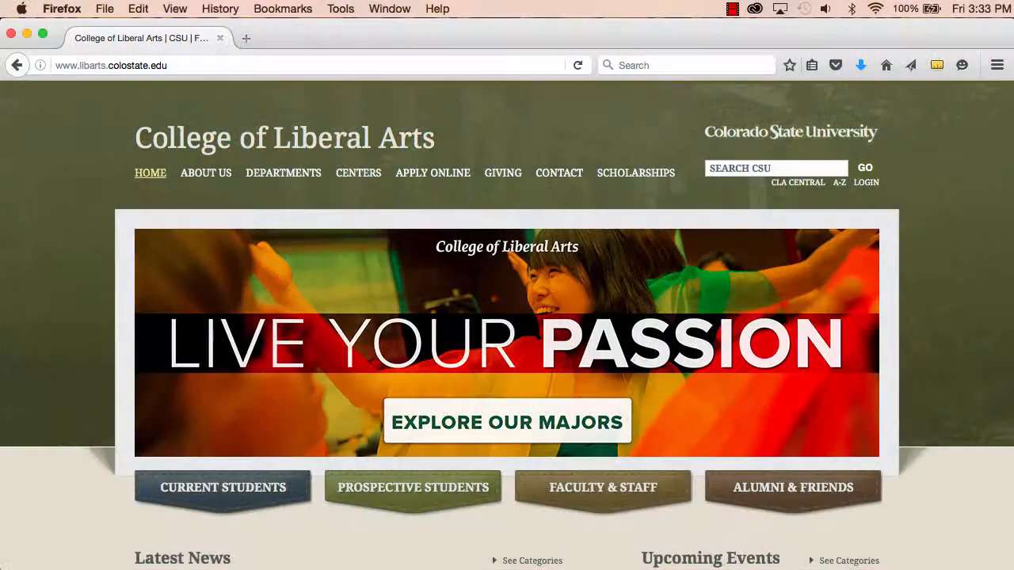
Open the FSAS Help page from the College of Liberal Arts Faculty & Staff section and find the Manage Activity/Run Report Matrix
left_click(602, 487)
left_click(184, 433)
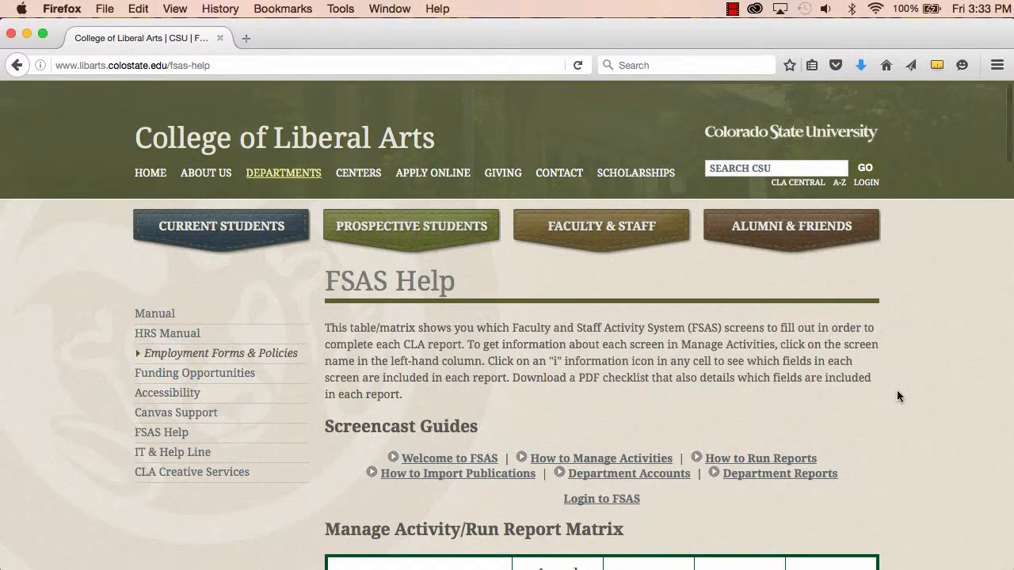
scroll(897, 390, "down", 2)
scroll(896, 389, "down", 5)
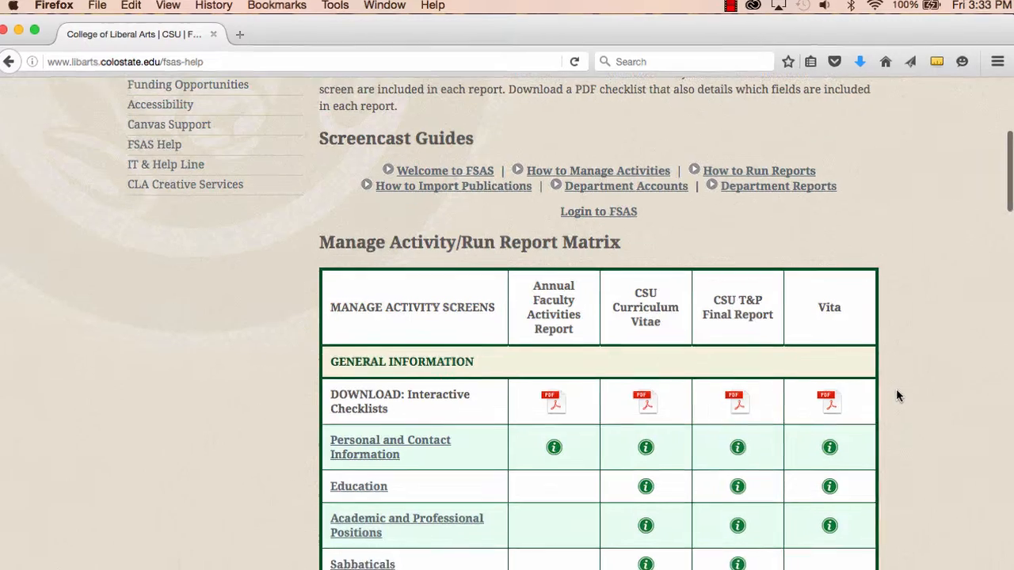